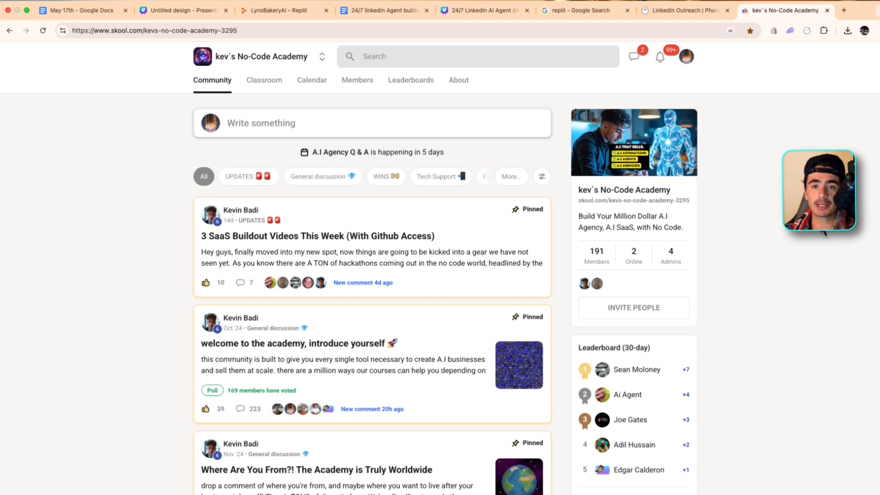
Switch to the PhantomBuster dashboard and review the LinkedIn outreach and lead scrape phantoms
left_click(661, 9)
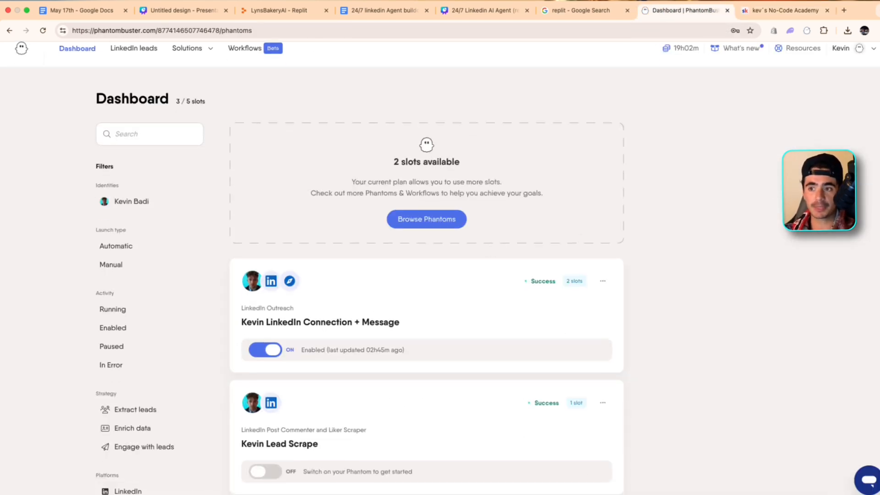
scroll(492, 258, "down", 3)
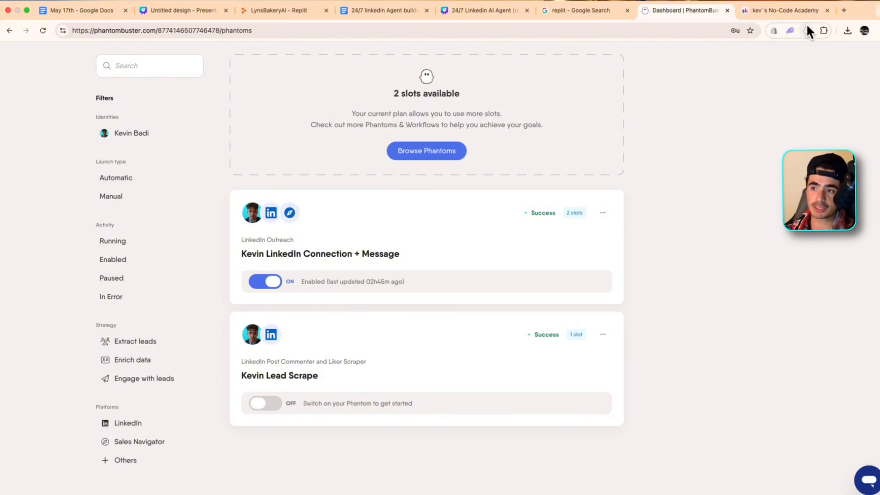
scroll(337, 357, "up", 1)
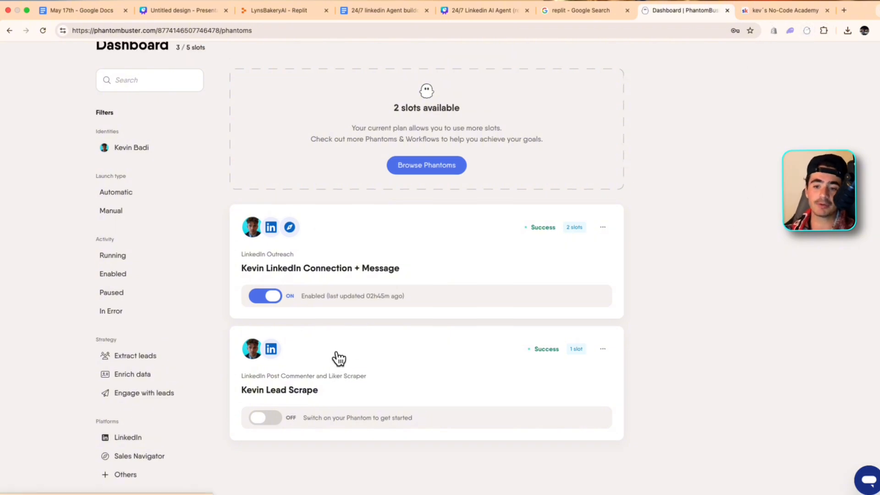
scroll(348, 339, "down", 2)
scroll(306, 341, "down", 3)
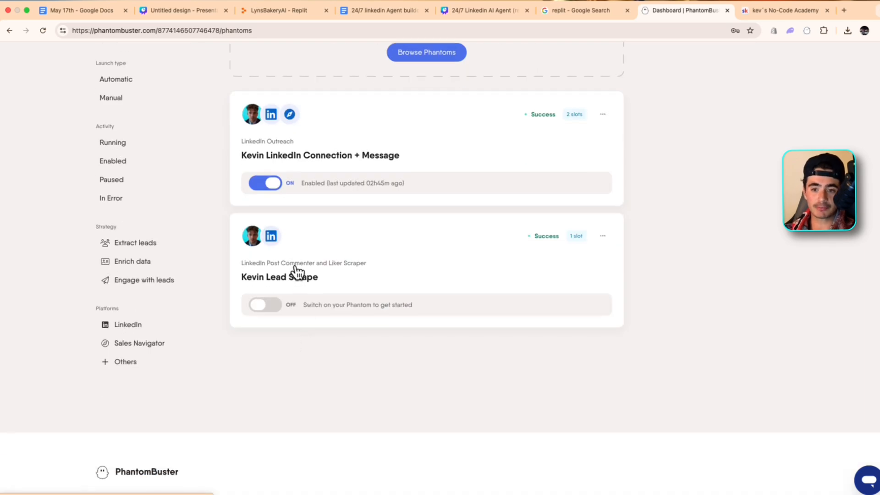
scroll(297, 272, "up", 5)
Browse the ready-to-use phantoms in the PhantomBuster store
left_click(437, 231)
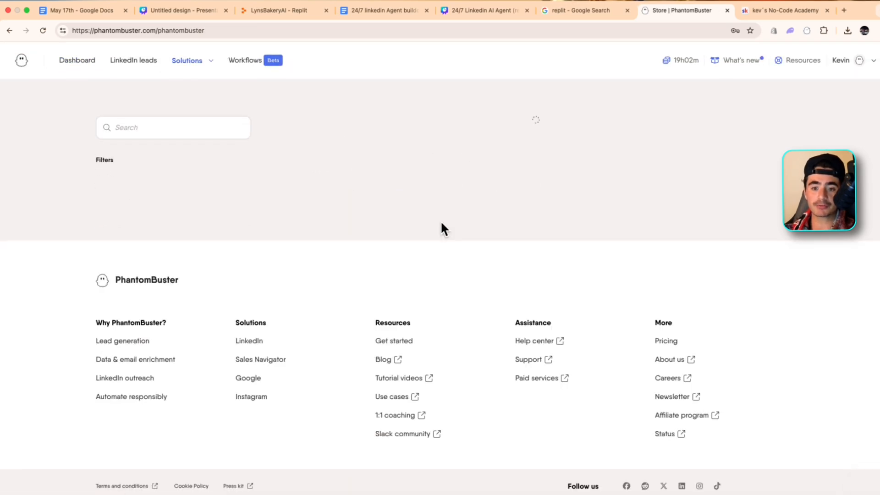
scroll(449, 219, "down", 4)
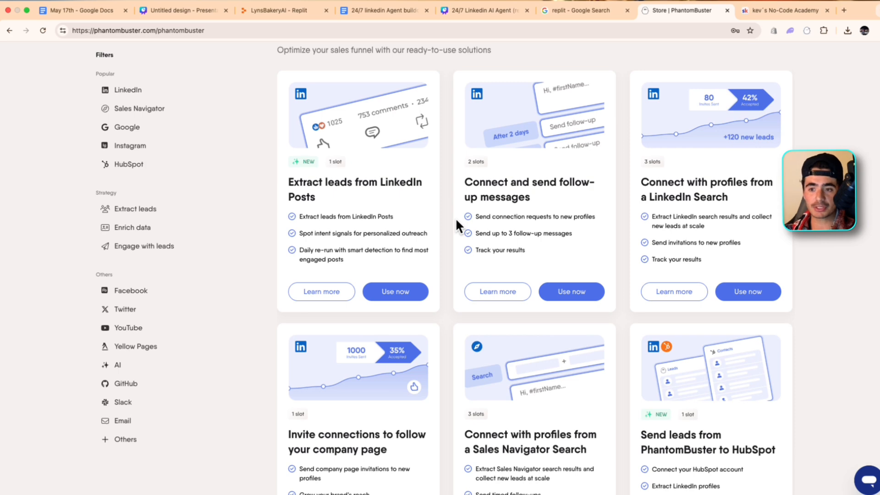
scroll(456, 221, "down", 3)
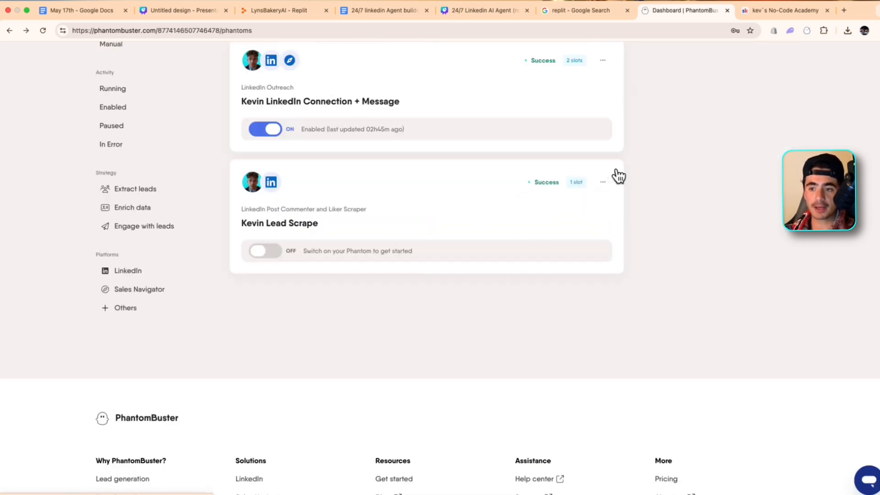
Open the setup of the LinkedIn Post Commenter and Liker Scraper phantom and examine its source-to-scrape options
left_click(602, 182)
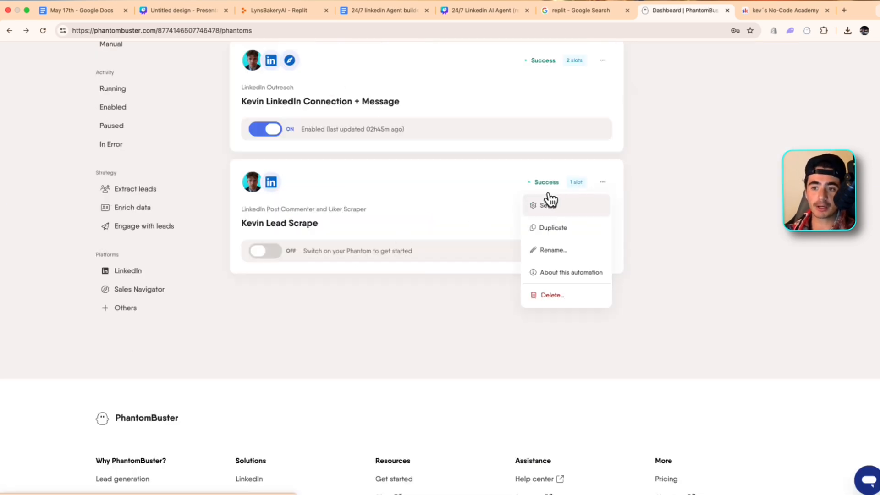
left_click(547, 205)
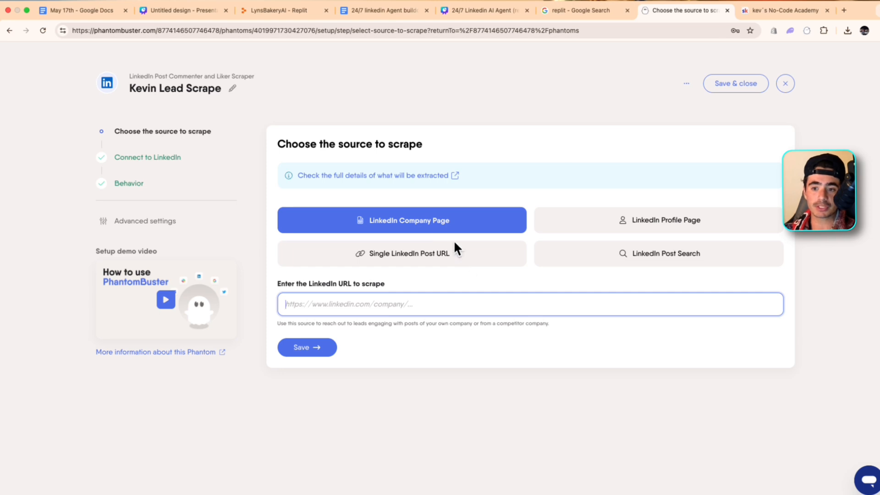
left_click(538, 190)
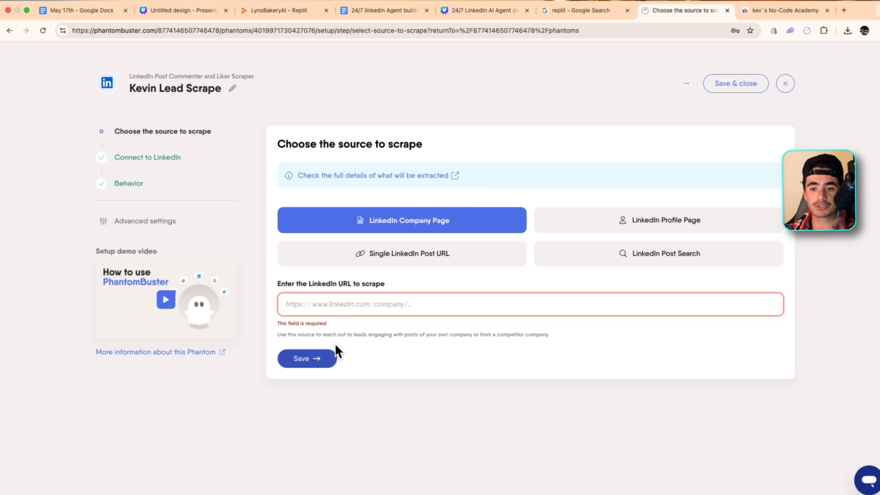
Review the scraper's LinkedIn account connection and behavior settings, and close the setup without saving
left_click(156, 157)
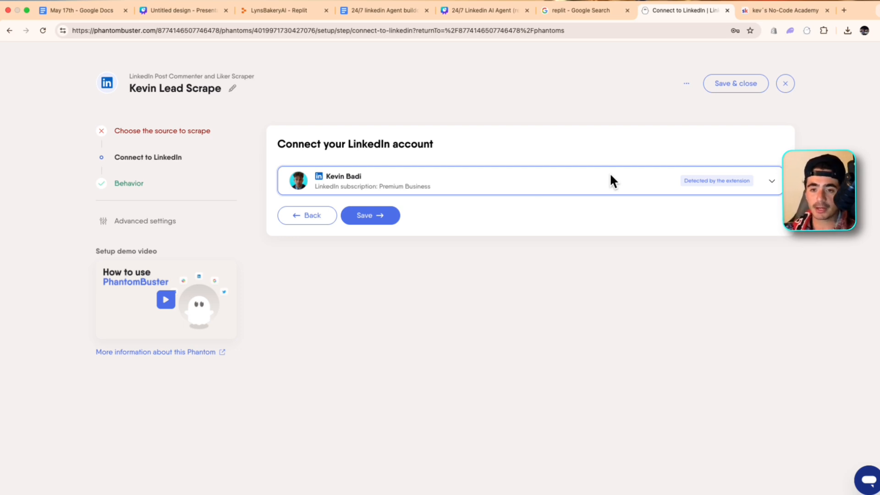
left_click(126, 182)
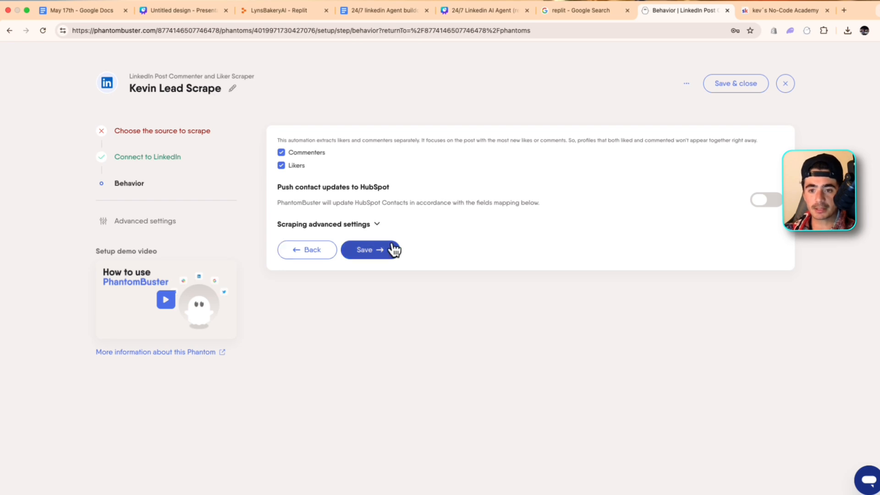
left_click(321, 249)
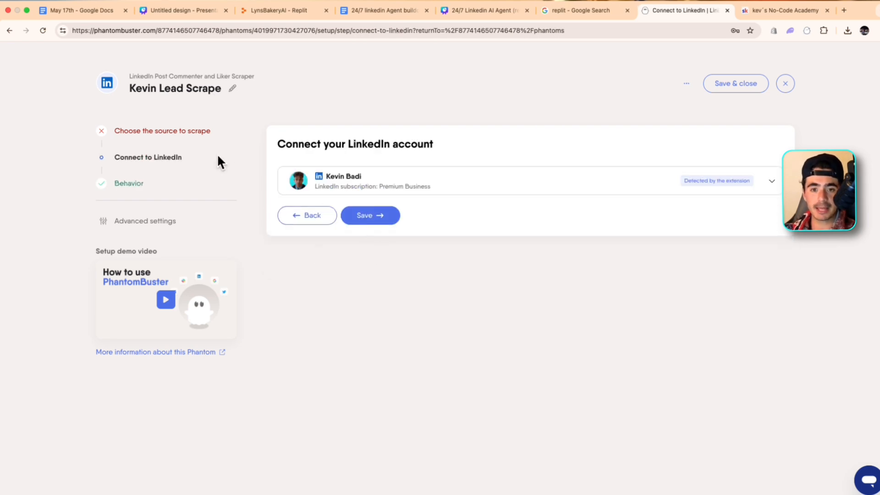
left_click(379, 213)
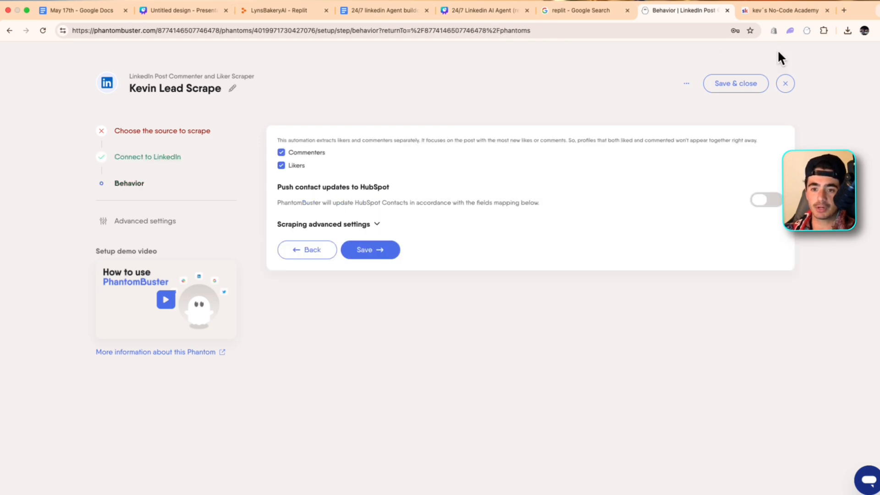
left_click(789, 82)
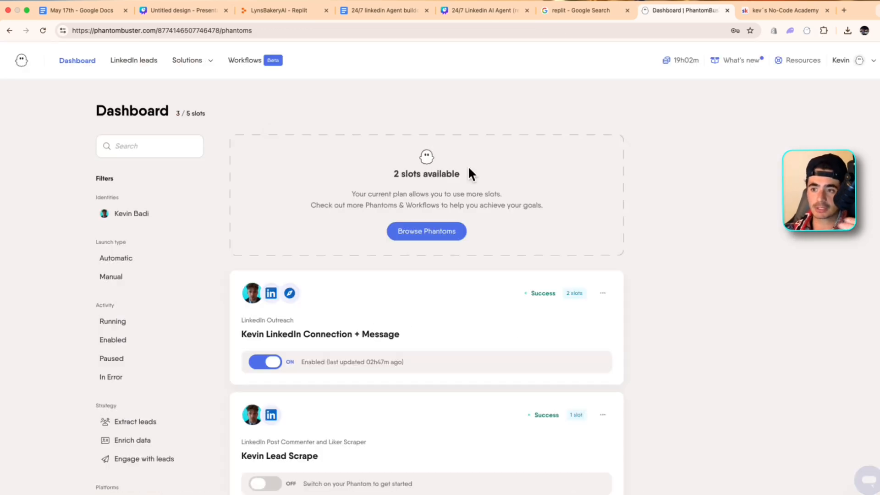
Open the LinkedIn leads and look through the first page of the All leads list
scroll(468, 166, "down", 3)
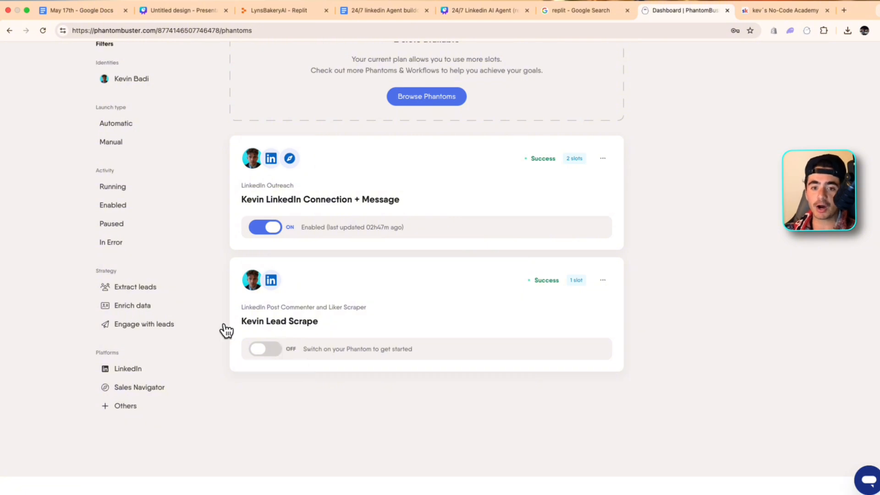
scroll(157, 287, "up", 3)
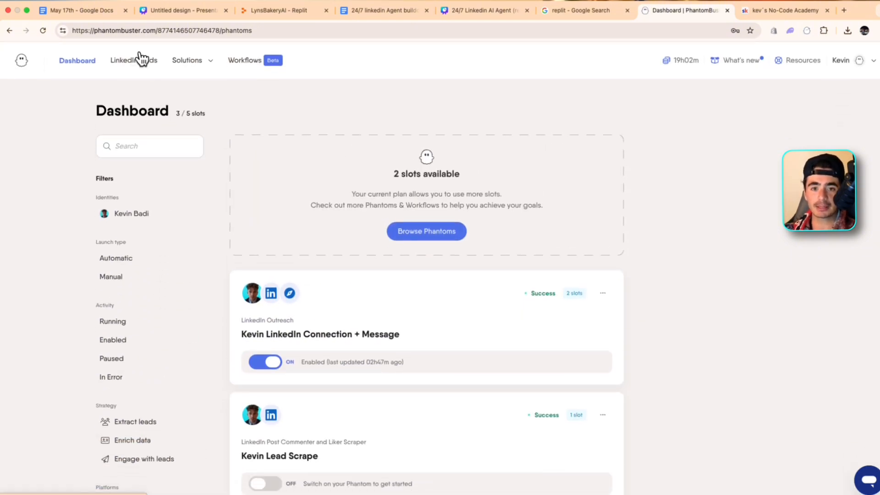
left_click(142, 59)
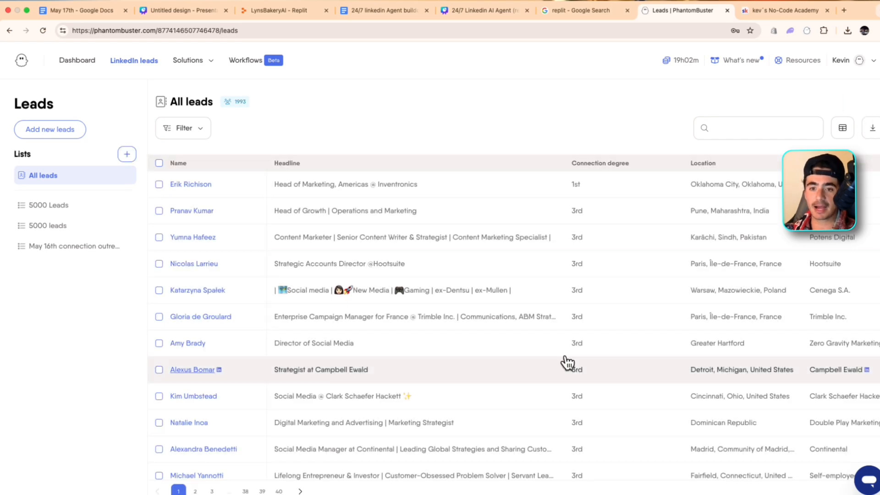
scroll(564, 359, "down", 10)
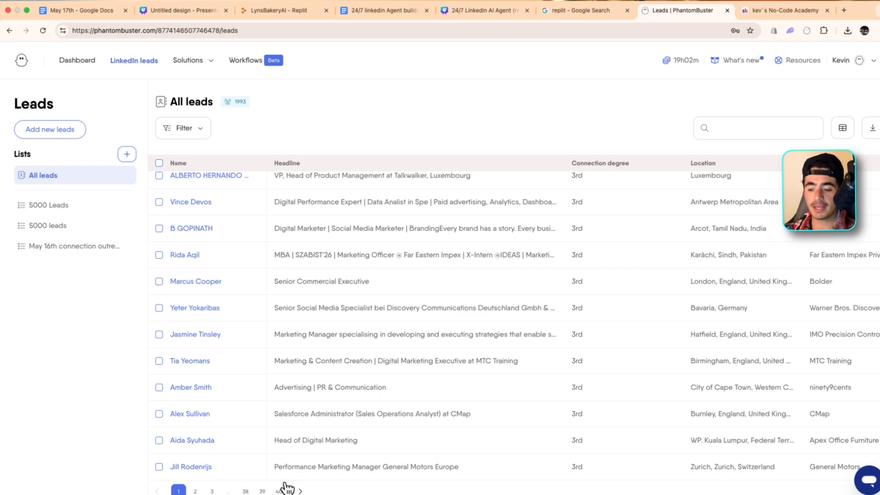
scroll(280, 476, "down", 1)
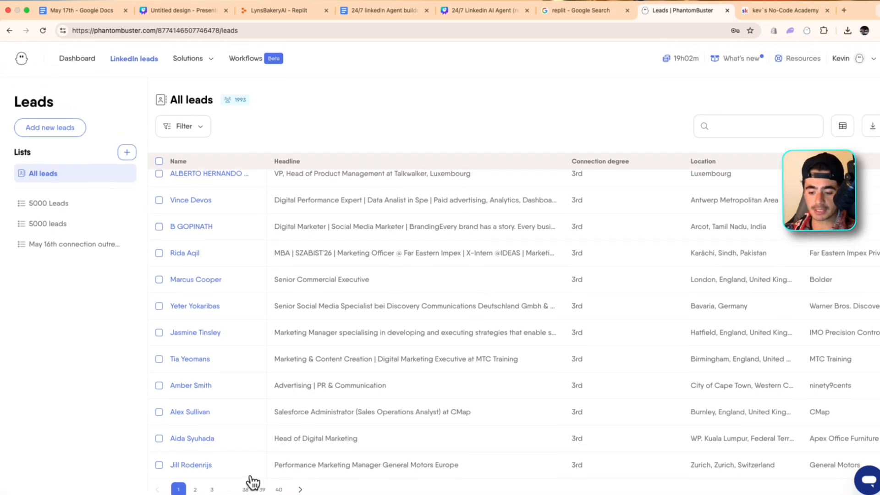
Calculate 40 x 50 in a Google search and examine page 40 of the leads list
left_click(282, 490)
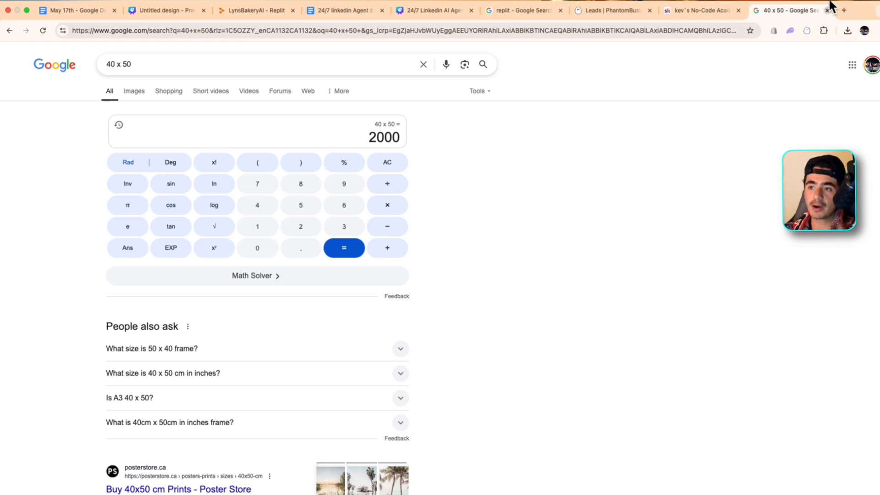
left_click(827, 10)
scroll(271, 422, "down", 3)
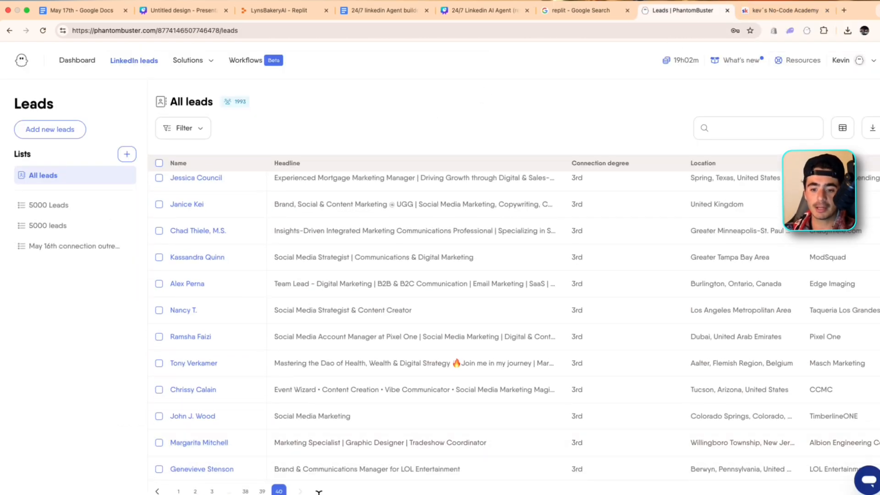
scroll(367, 202, "up", 3)
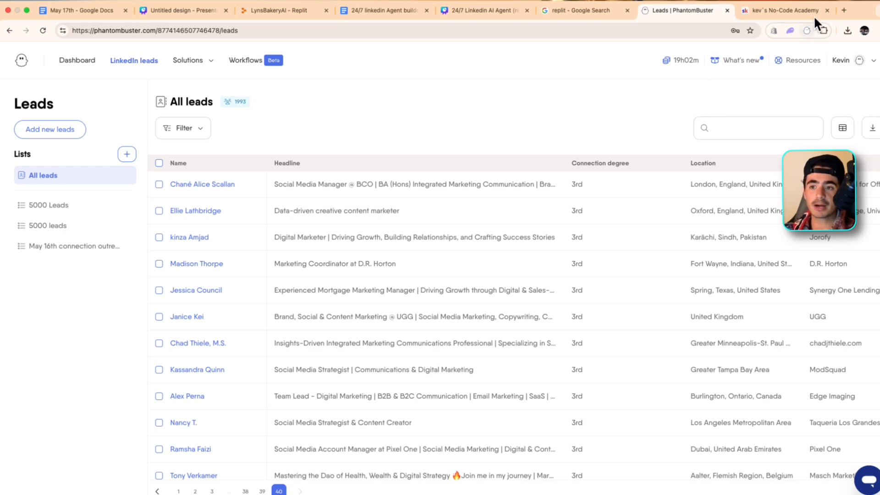
Calculate 2000/30 in a Google search and return to the leads list to look over its columns
left_click(845, 4)
type("2000/30")
key("Return")
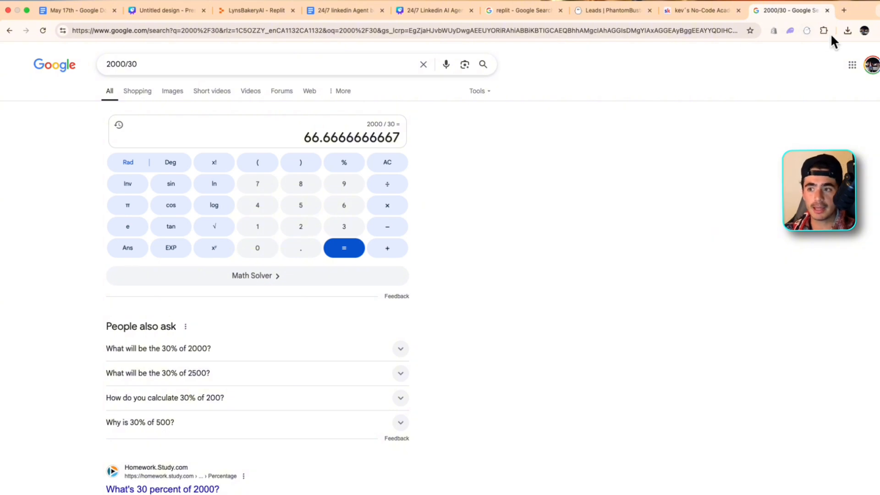
left_click(827, 10)
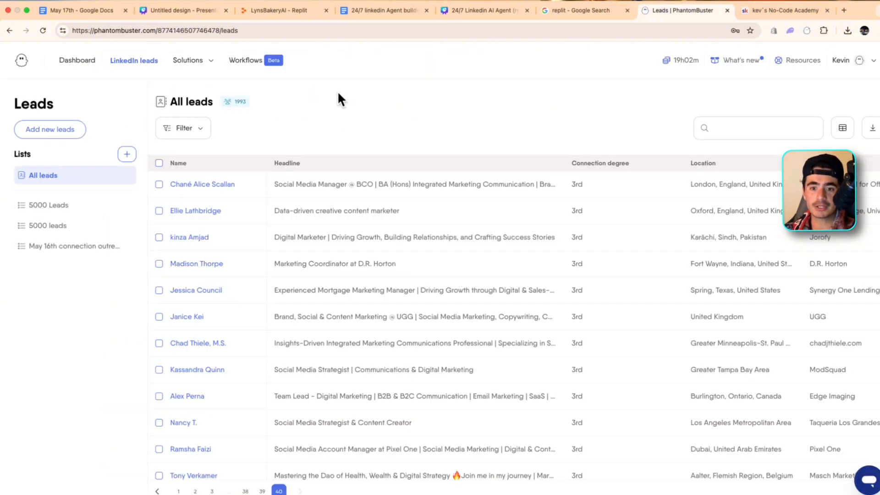
scroll(507, 312, "right", 2)
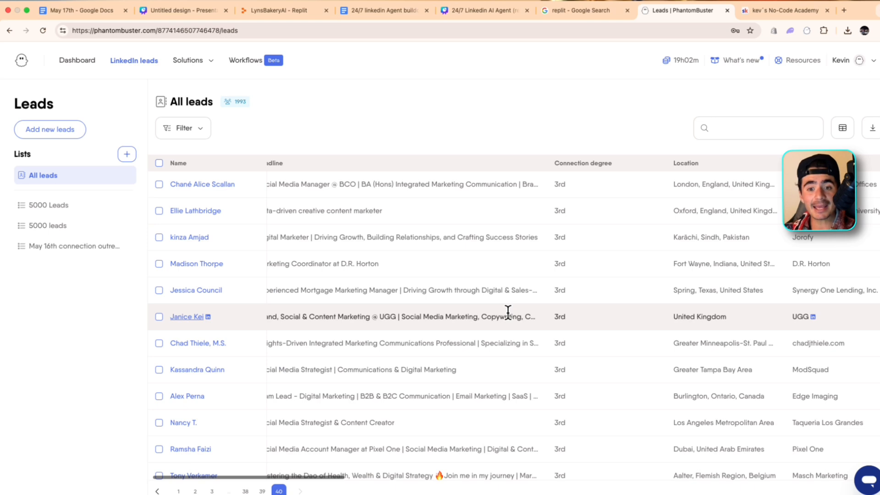
scroll(507, 312, "left", 2)
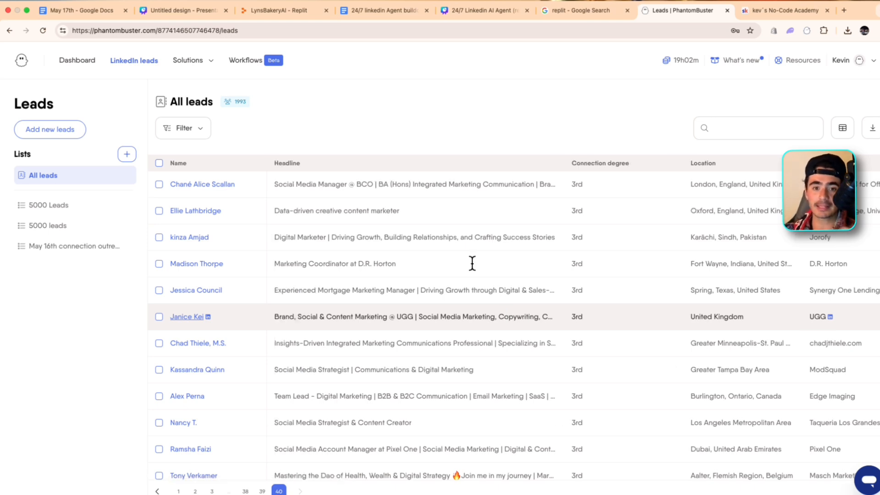
In the 24/7 linkedin Agent buildout document, turn the first flow item into a checklist item and tick it off
left_click(355, 4)
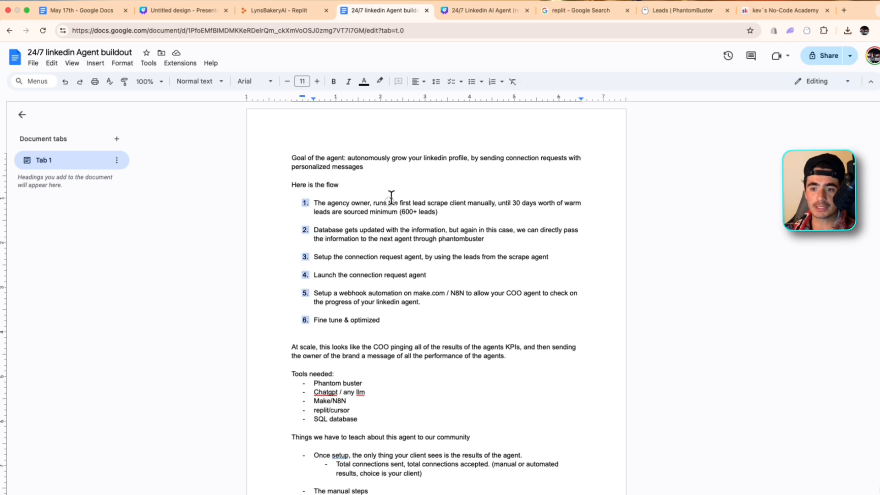
left_click_drag(327, 203, 206, 191)
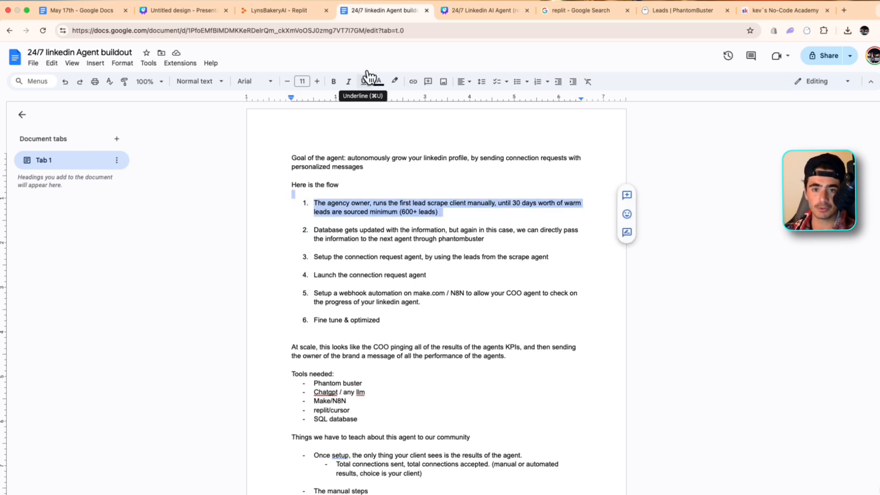
left_click(500, 80)
left_click(307, 203)
Convert the remaining flow items to a checklist, shortening the database item to "we can directly pass the information to the next agent through phantombuster"
left_click(313, 229)
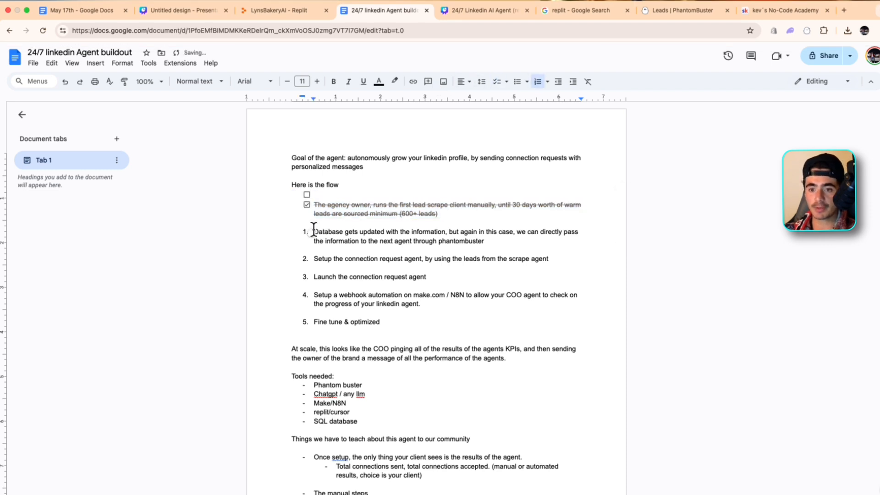
left_click_drag(314, 229, 504, 323)
left_click(497, 81)
left_click(395, 242)
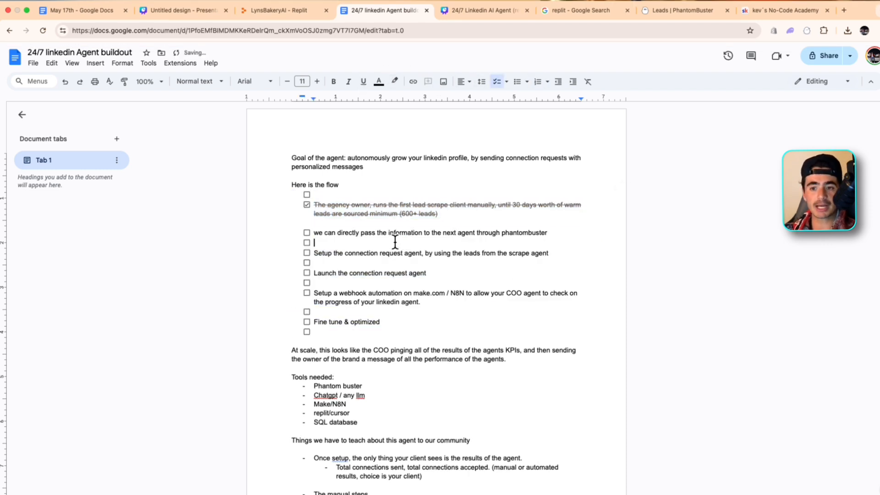
left_click_drag(372, 233, 637, 243)
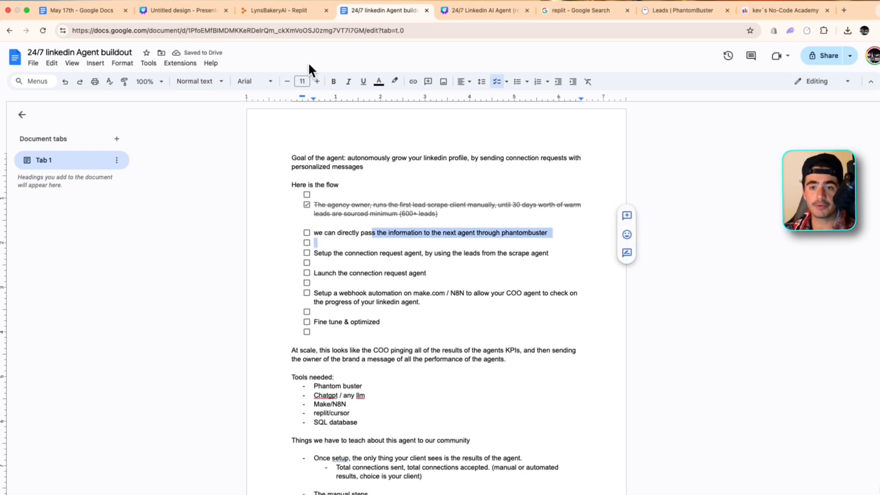
Switch to PhantomBuster and open the setup of the LinkedIn Connection + Message outreach phantom from the dashboard
left_click(678, 7)
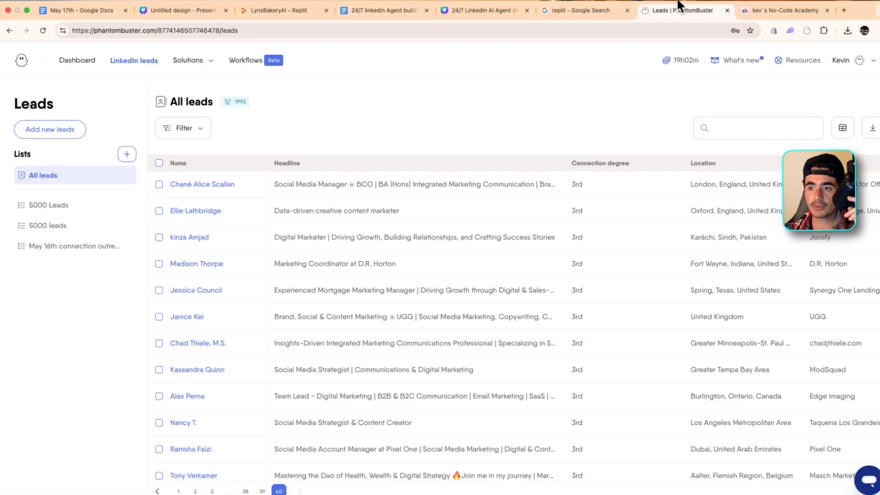
left_click(73, 59)
scroll(490, 291, "down", 3)
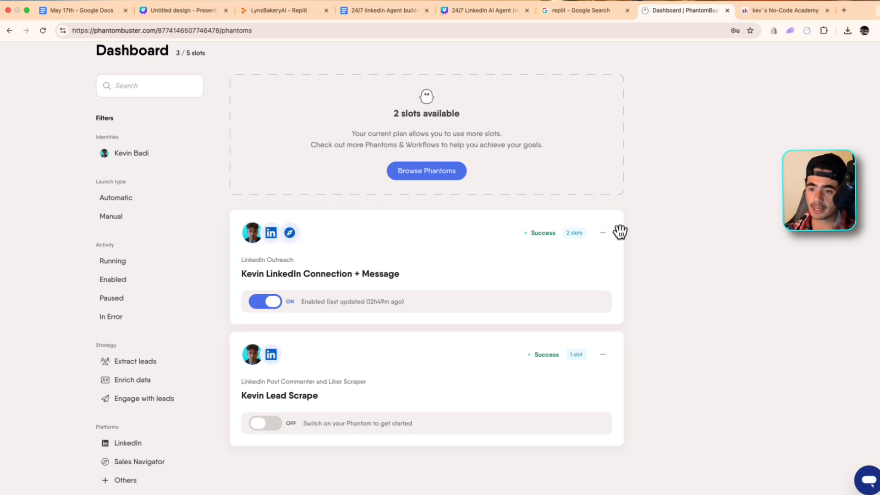
left_click(603, 232)
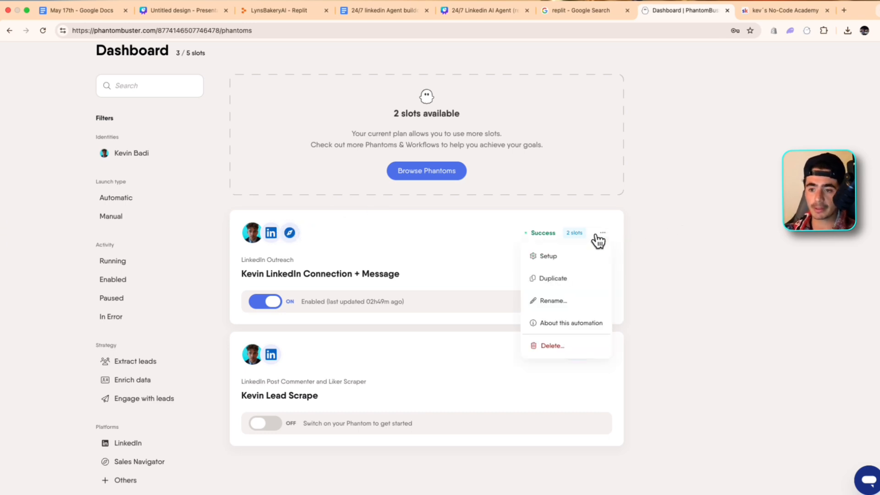
left_click(563, 250)
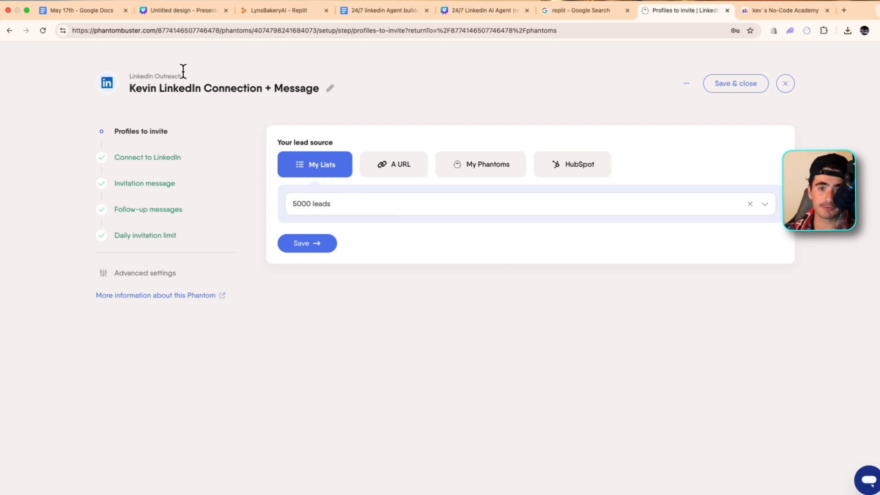
Set the lead source to the "5000 Leads" list, save it, and save the connected LinkedIn account
left_click(361, 197)
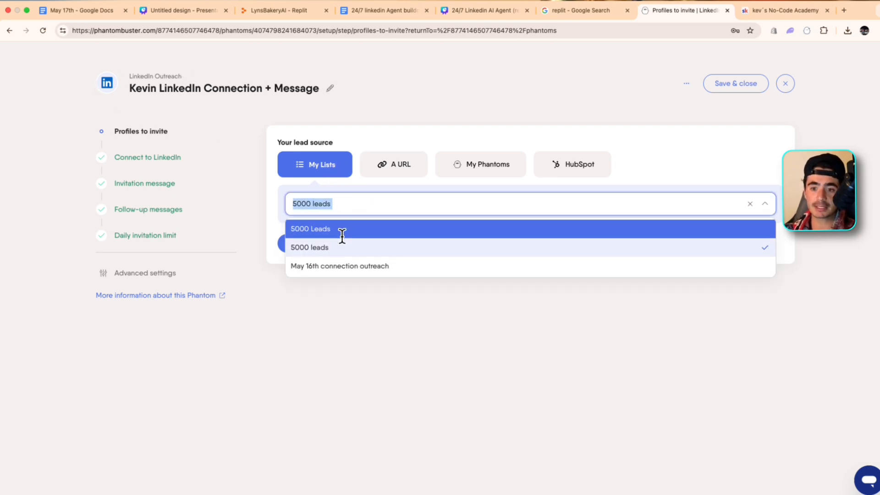
left_click(344, 229)
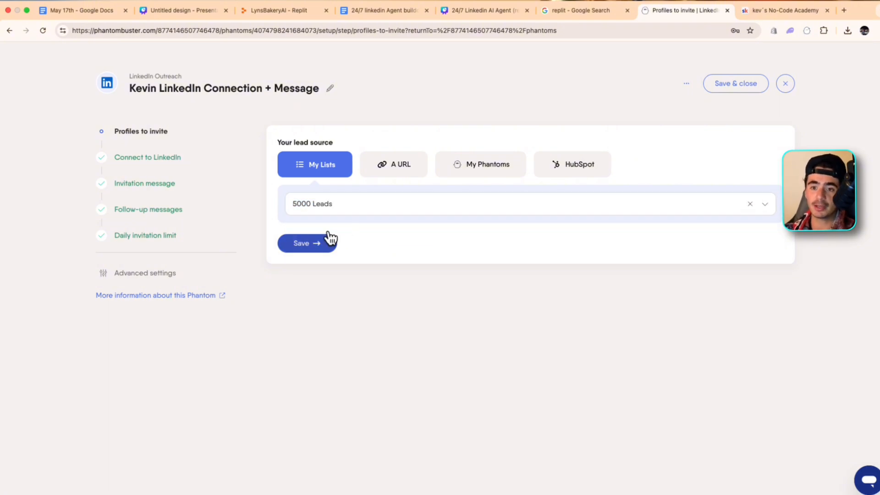
left_click(329, 239)
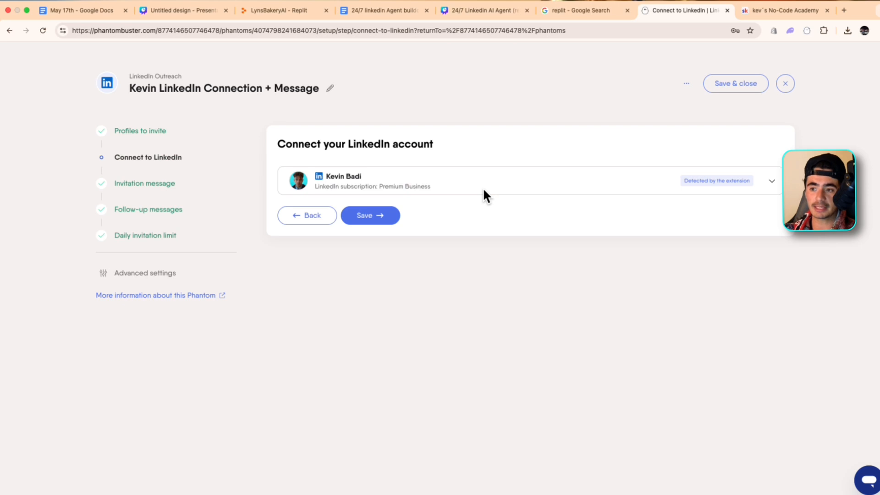
left_click(381, 214)
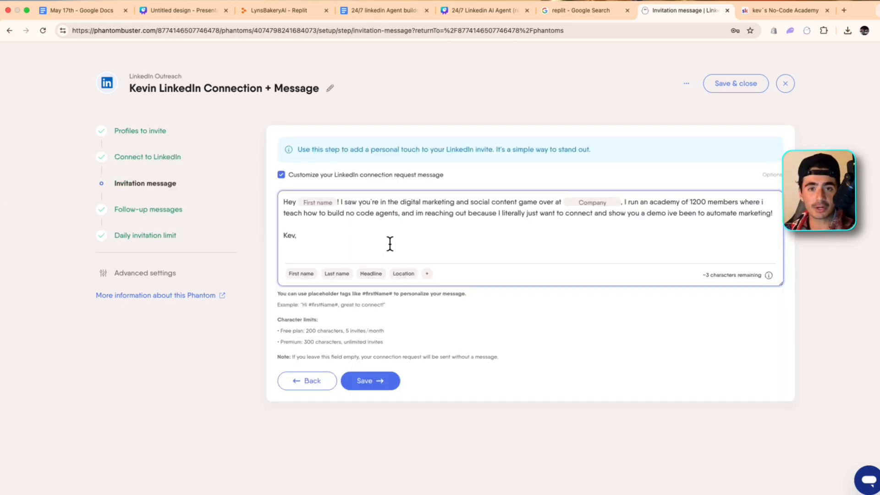
Examine the additional placeholder tags available for the invitation message and review the existing message text
left_click(427, 272)
scroll(481, 393, "down", 10)
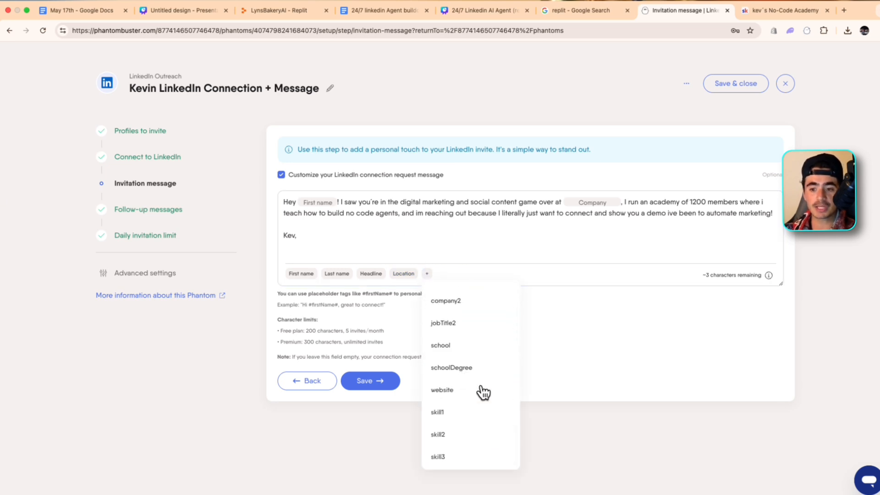
scroll(483, 393, "up", 10)
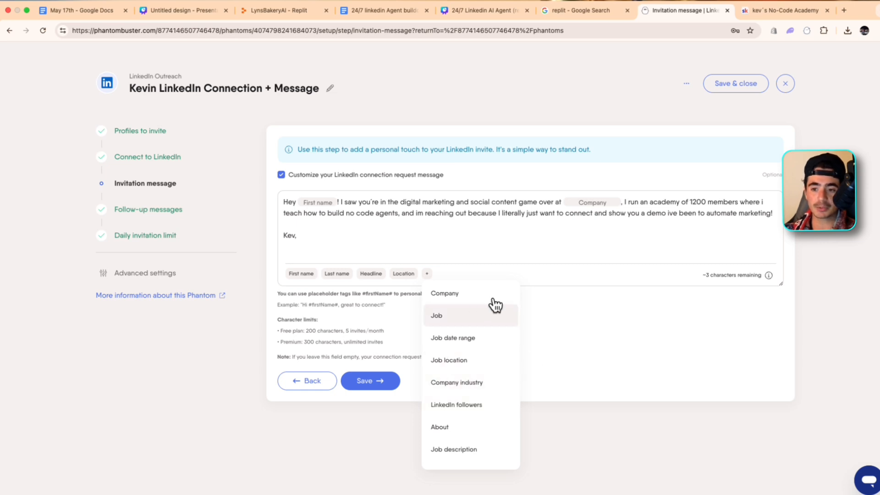
scroll(500, 306, "down", 1)
scroll(501, 307, "down", 5)
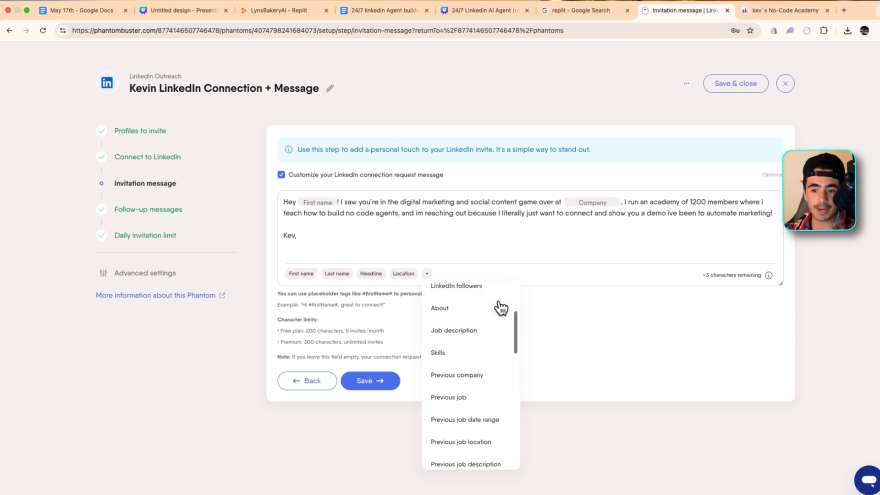
scroll(501, 307, "down", 8)
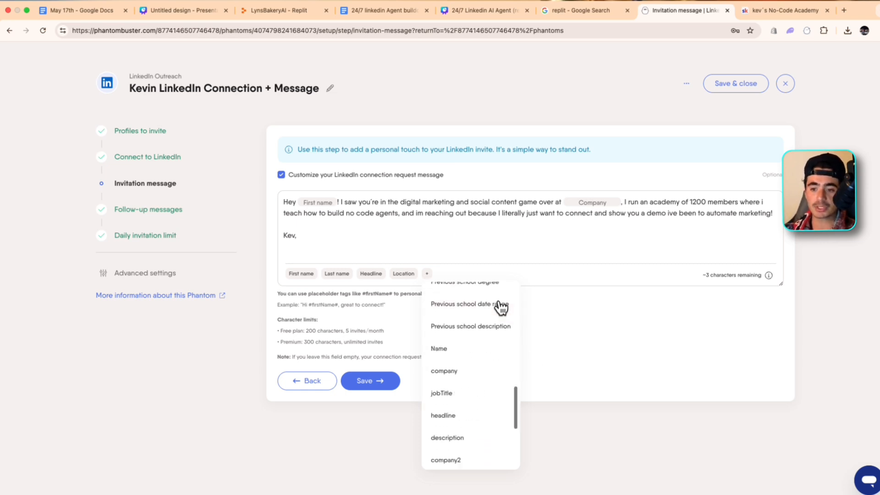
left_click(281, 207)
left_click_drag(283, 200, 357, 228)
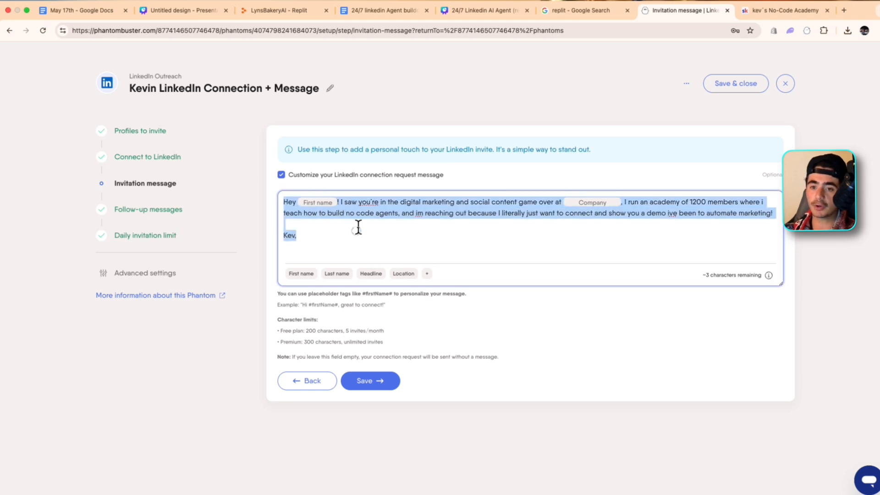
left_click(358, 227)
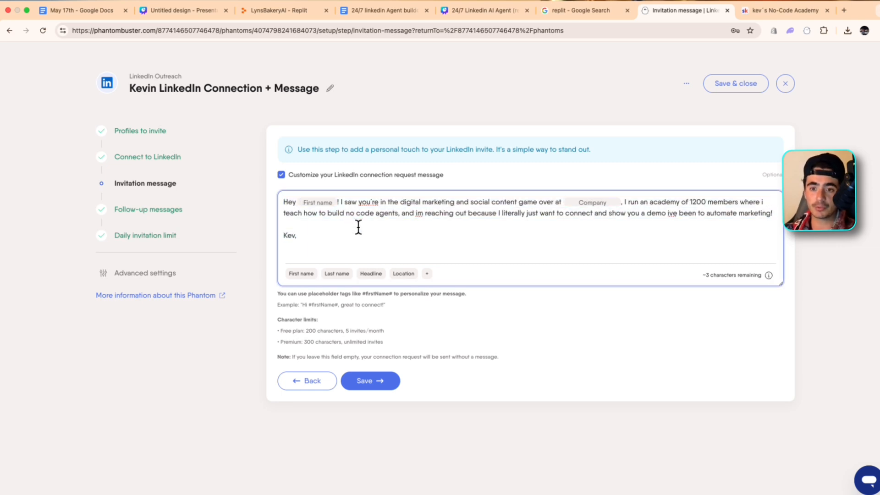
Review the free and premium character limits for the connection request, then save the invitation message
left_click(308, 324)
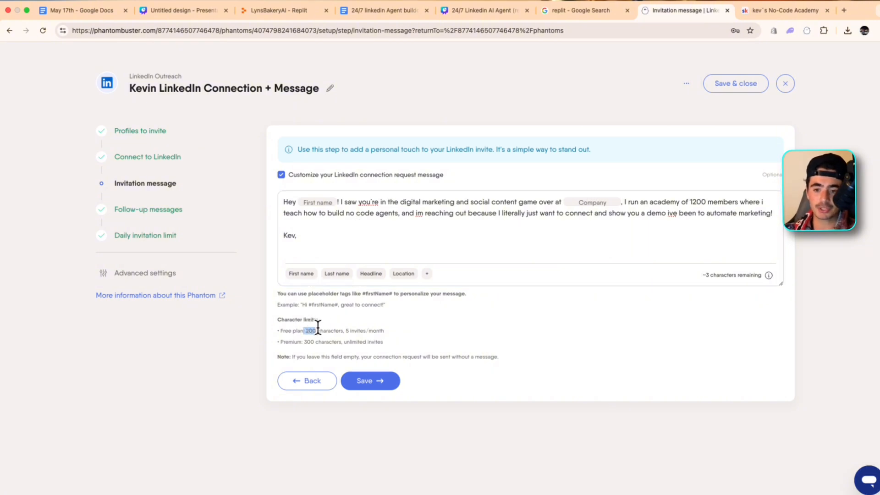
left_click_drag(304, 341, 314, 342)
left_click(327, 342)
left_click(377, 250)
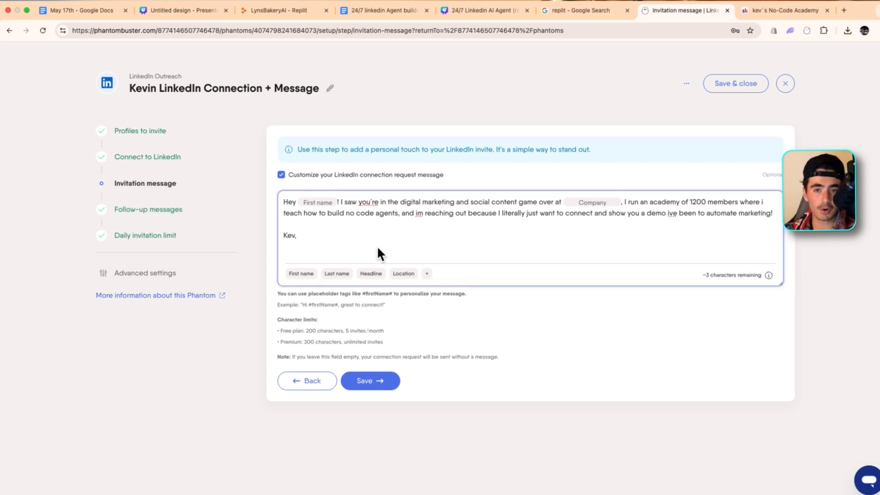
left_click(319, 352)
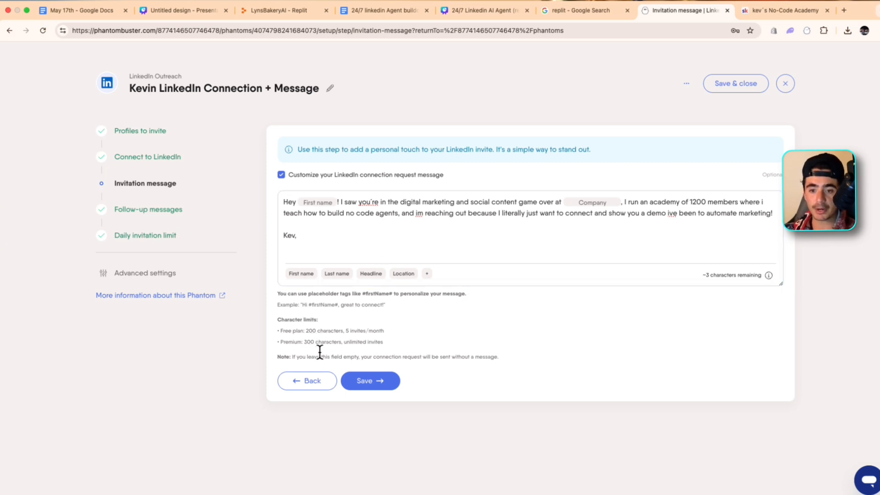
left_click_drag(283, 339, 414, 340)
left_click(415, 337)
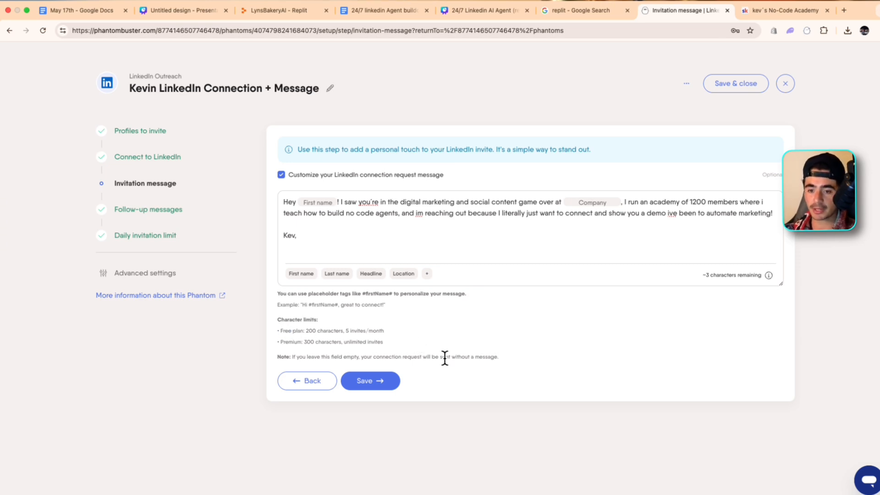
left_click(389, 375)
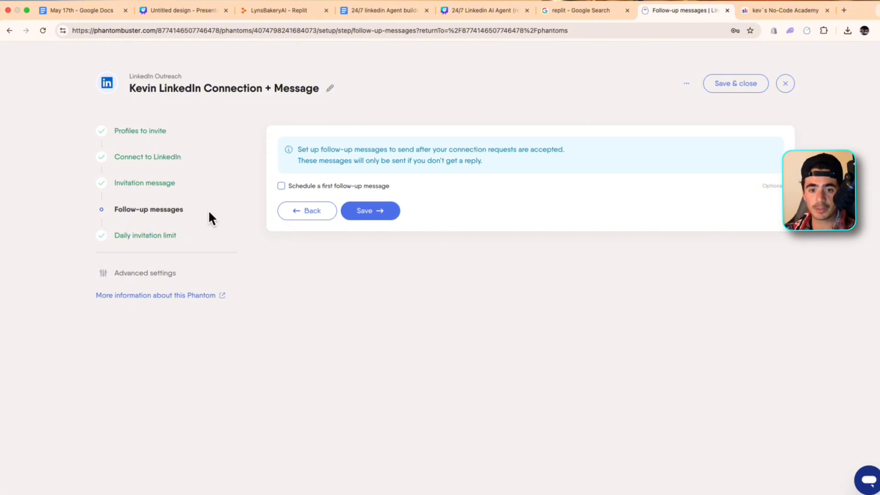
Keep the daily invitation limit at 20, sent randomly throughout the day and week, and save the phantom's setup
left_click(157, 226)
left_click_drag(298, 175, 442, 173)
left_click(501, 205)
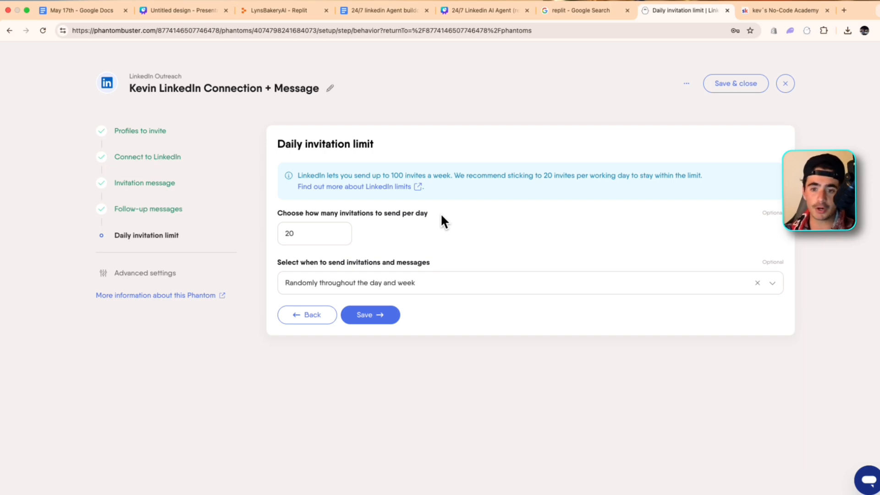
left_click(326, 225)
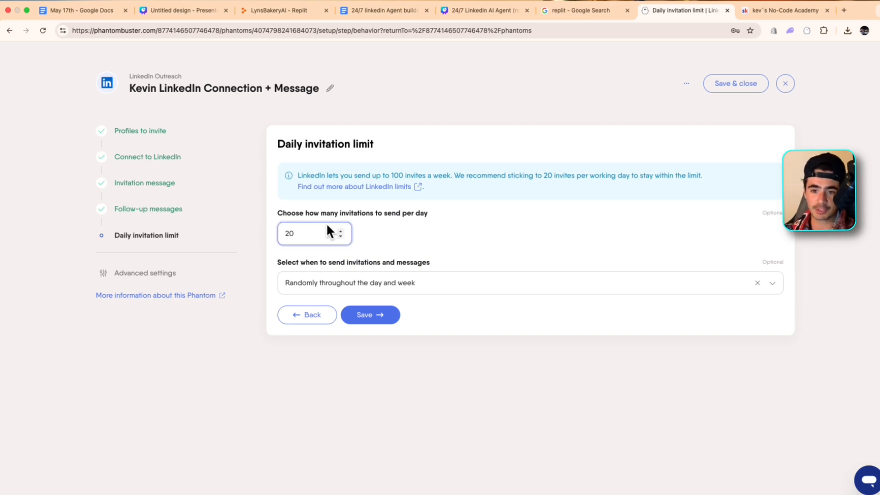
left_click(475, 249)
left_click(295, 280)
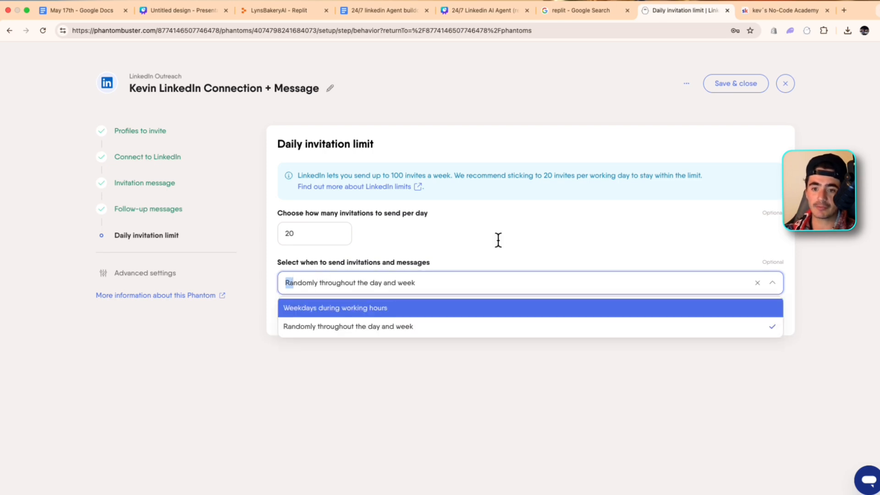
left_click(455, 326)
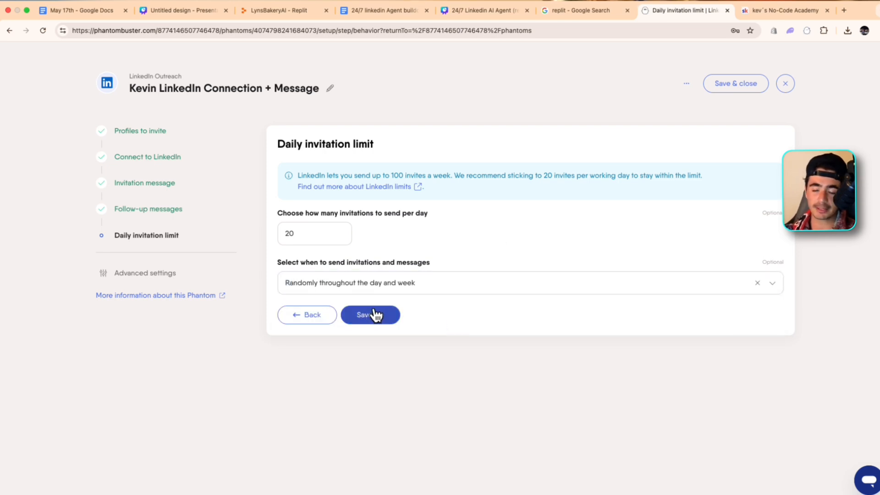
left_click(374, 315)
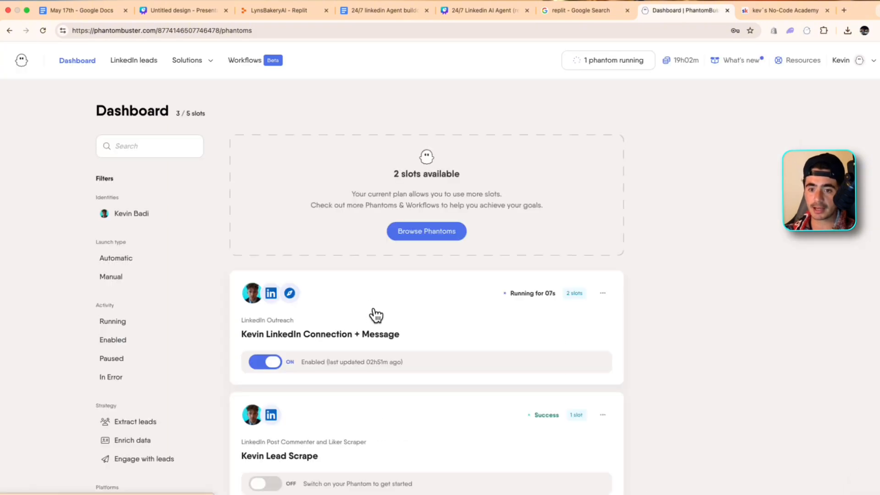
scroll(540, 194, "down", 2)
scroll(534, 195, "up", 2)
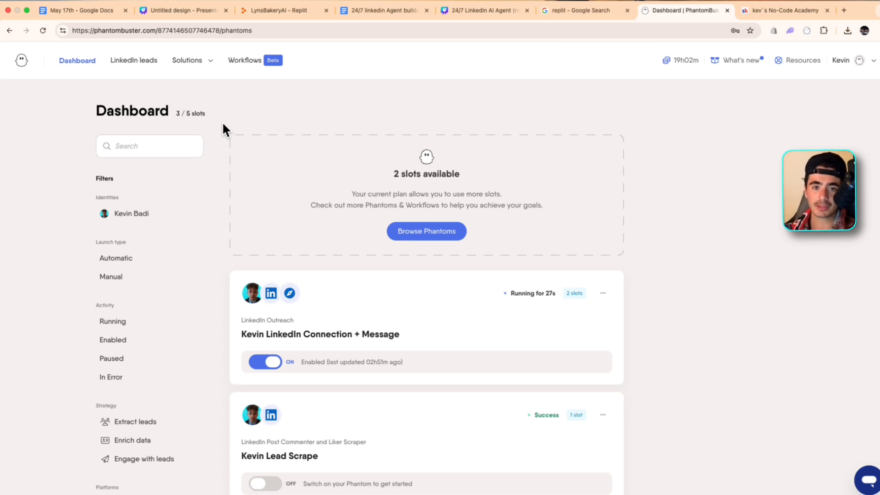
In the 24/7 linkedin Agent buildout document, tick off the item about passing the information to the next agent through phantombuster
left_click(375, 10)
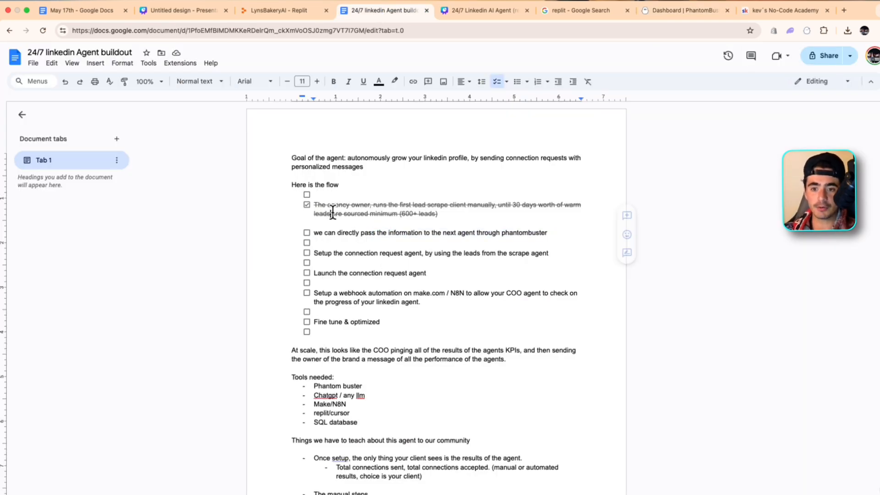
left_click_drag(294, 232, 559, 230)
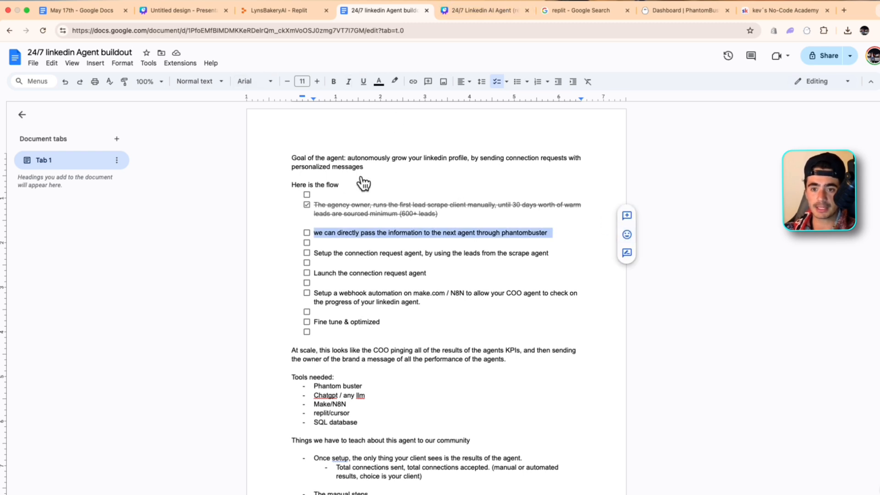
left_click(307, 232)
left_click(573, 233)
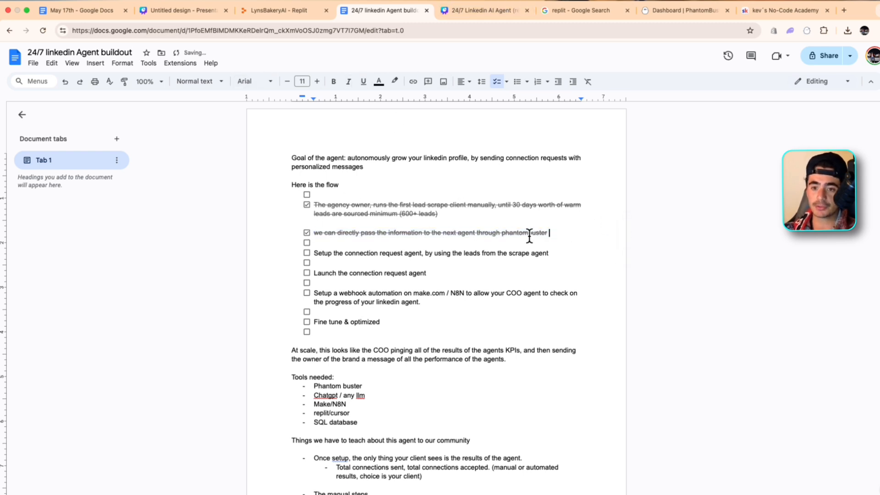
Remove the empty checkboxes directly above and below the "Setup the connection request agent" item
left_click(361, 239)
key("BackSpace")
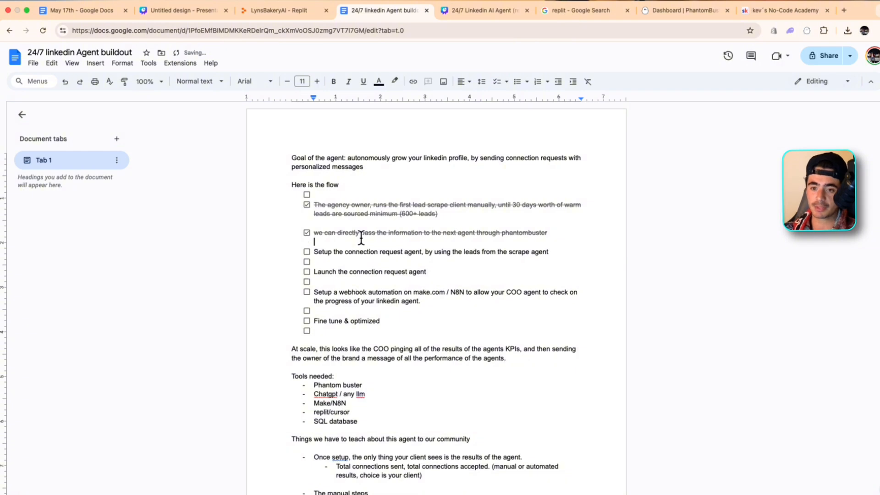
left_click(360, 261)
key("BackSpace")
left_click_drag(314, 251, 615, 254)
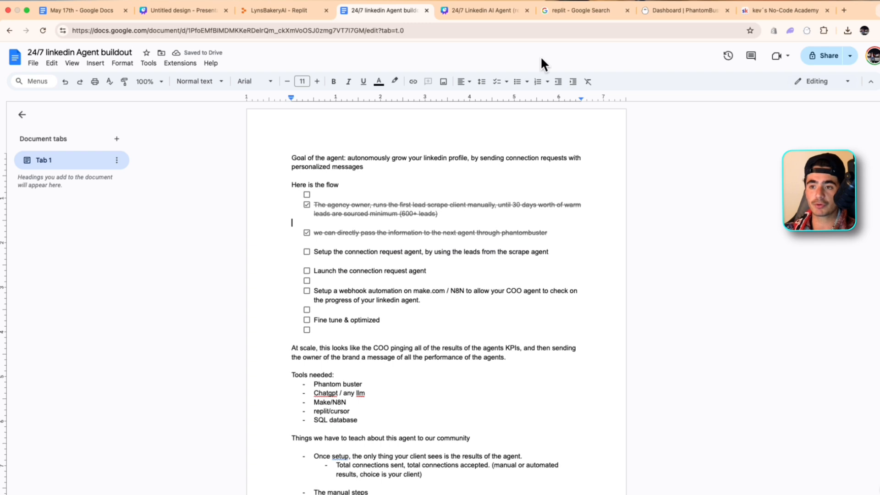
Open the Make website, log in, and bring up the run history of the Connection Request Tool For Agent scenario
left_click(845, 20)
type("make")
key("Return")
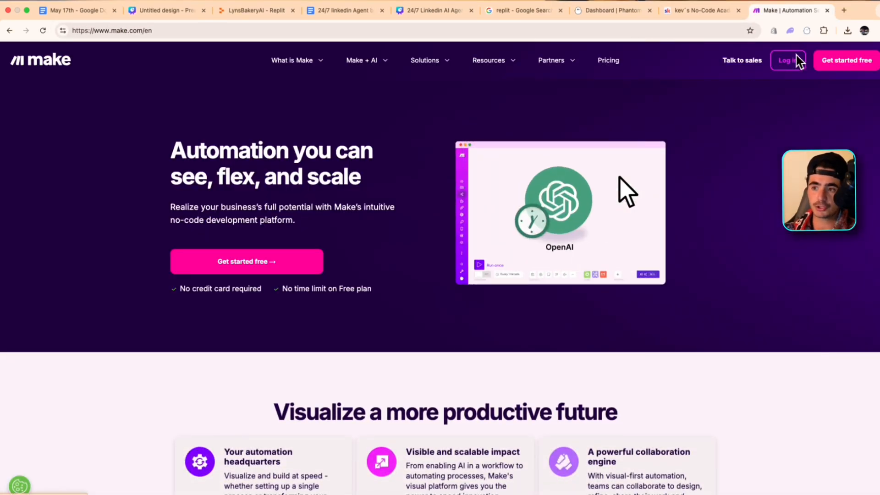
left_click(797, 59)
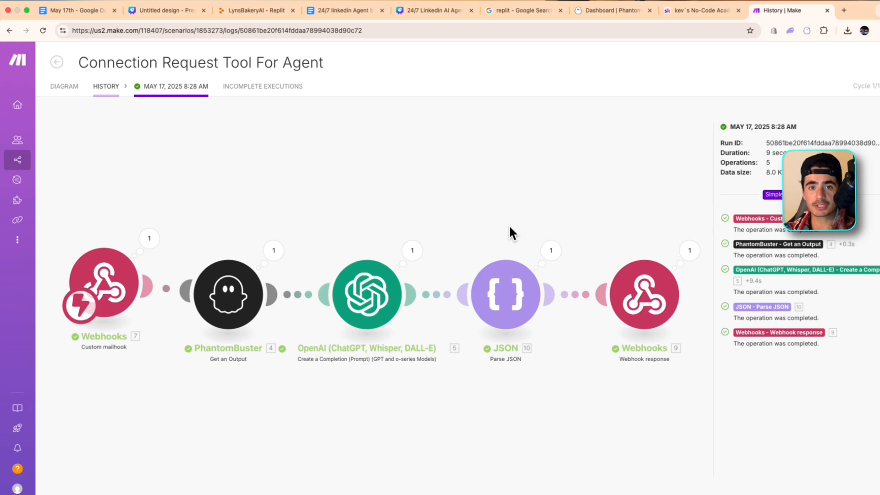
Inspect the webhook's output and the PhantomBuster module's mappings in the May 17, 2025 8:28 AM run
left_click(161, 237)
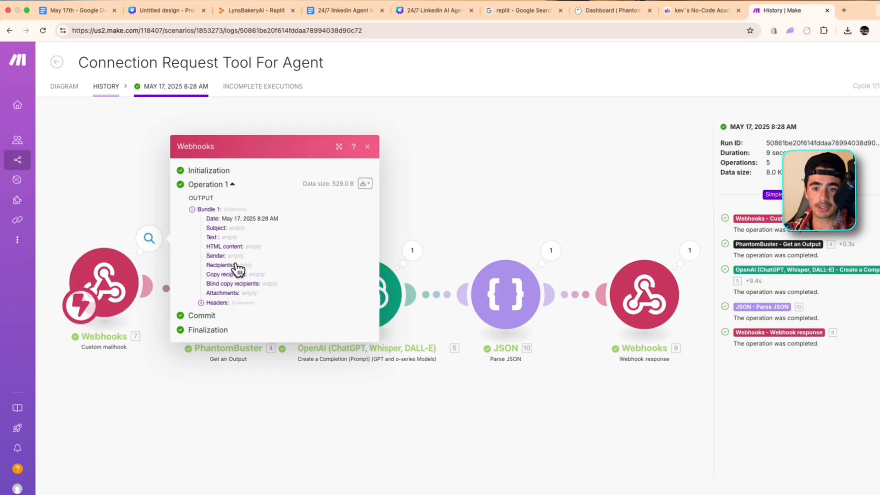
left_click(152, 179)
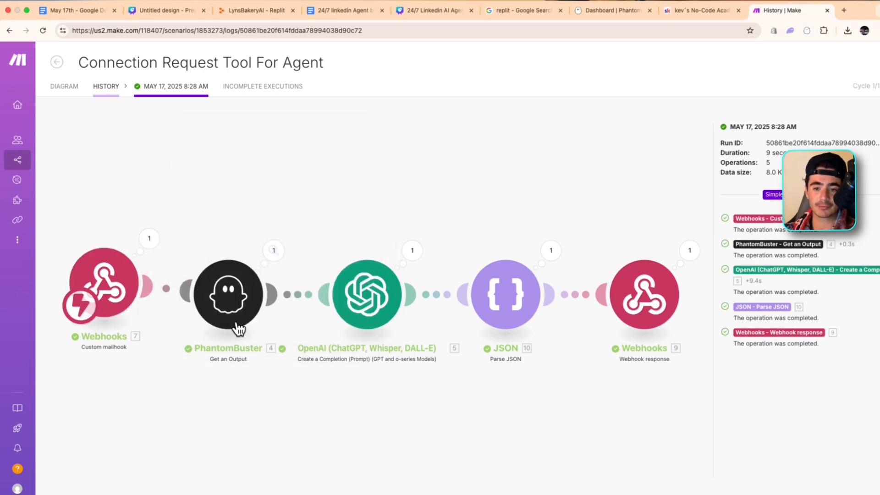
left_click(227, 315)
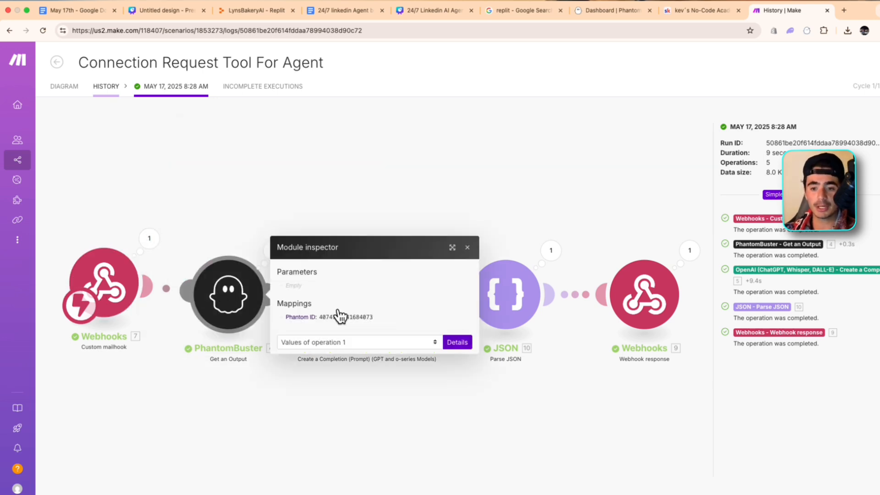
Check the PhantomBuster module's mapped Phantom ID, and expand the full output text of its operation
left_click_drag(322, 314, 418, 315)
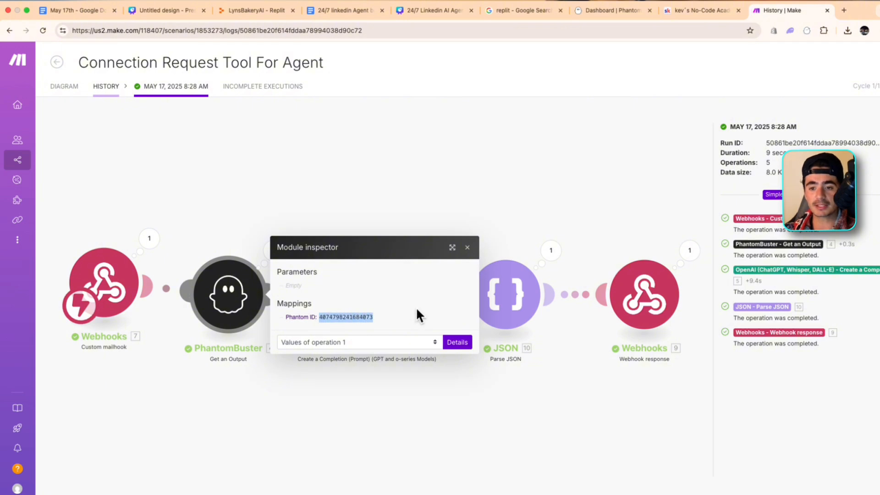
left_click(488, 174)
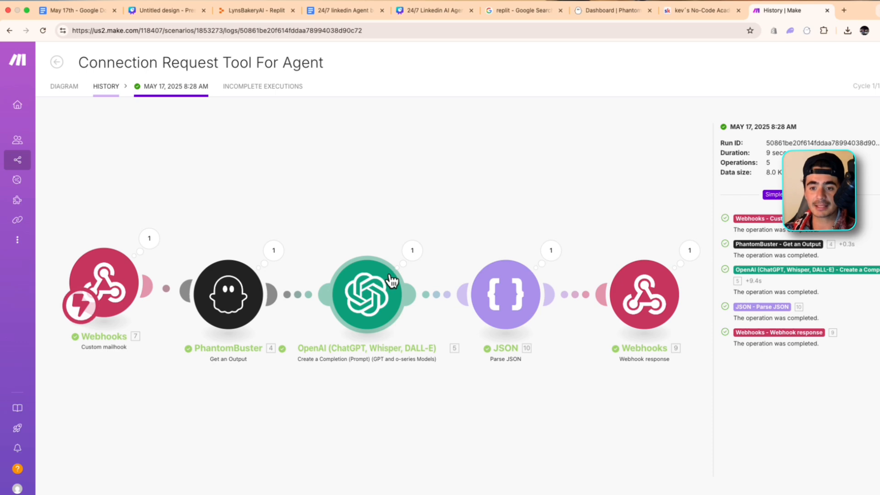
left_click(274, 252)
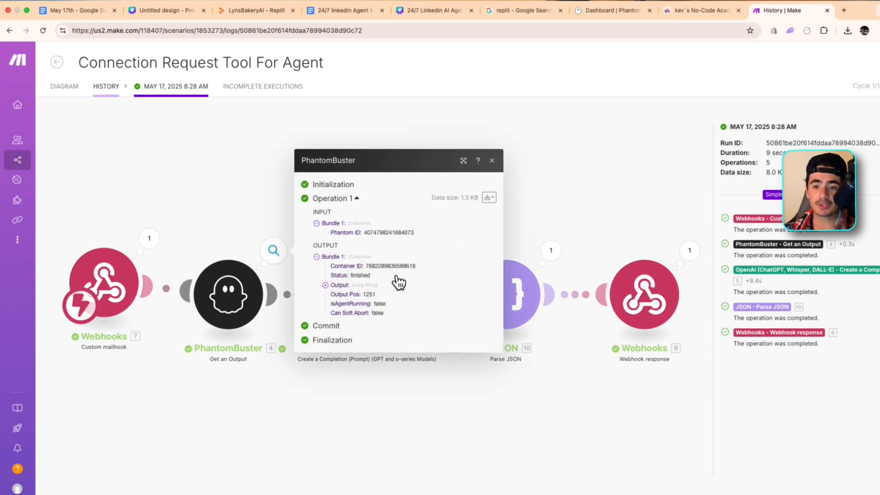
left_click(374, 285)
scroll(375, 285, "down", 1)
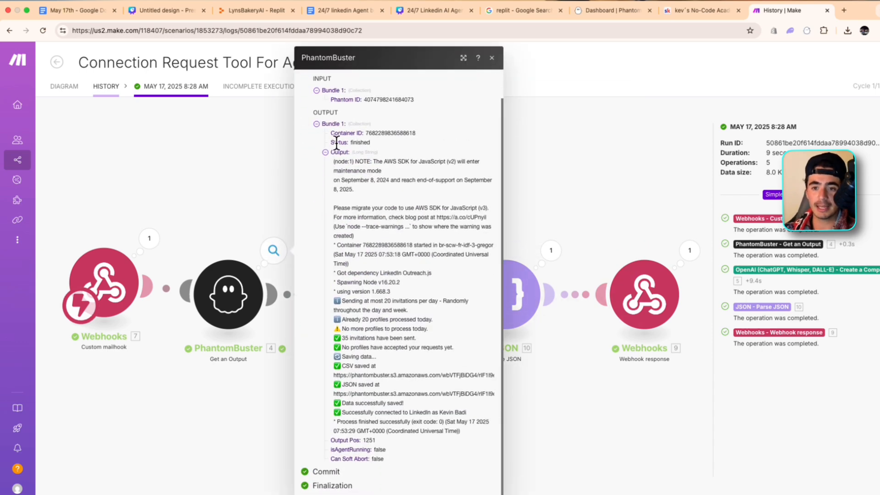
left_click_drag(336, 159, 499, 463)
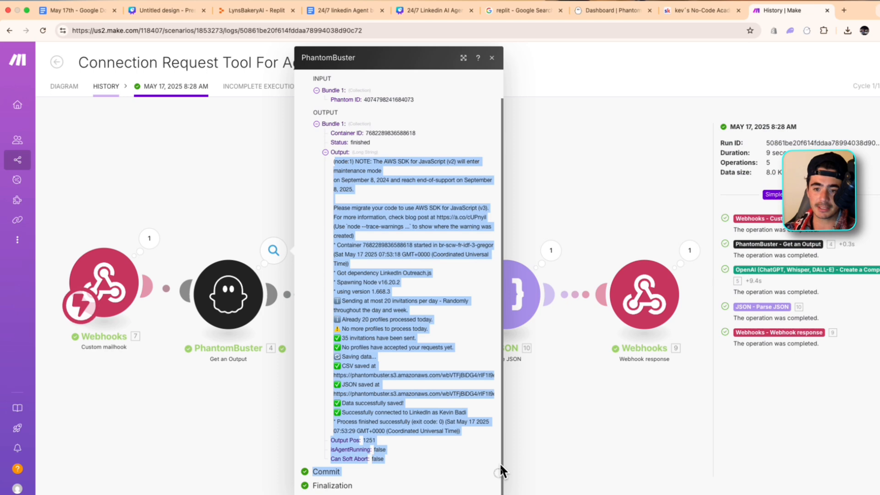
Review the PhantomBuster output lines on invitations sent, profiles processed today and accepted requests
left_click(475, 335)
left_click_drag(336, 335, 439, 331)
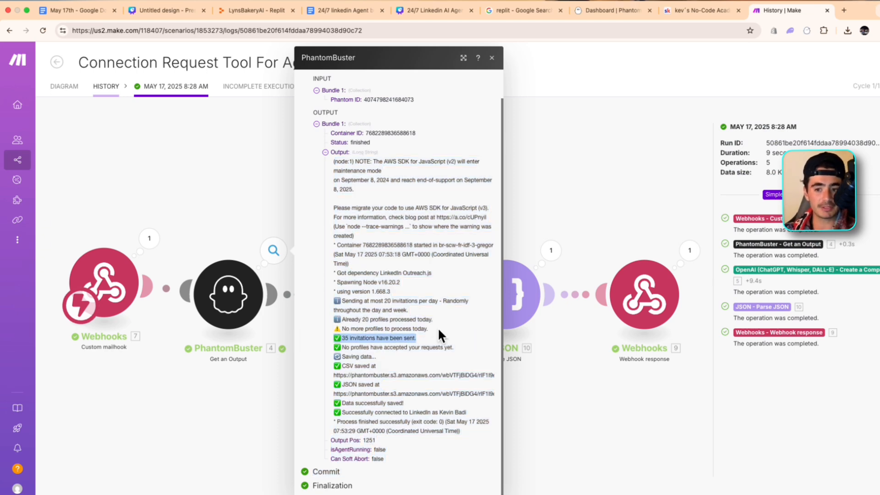
left_click(438, 328)
left_click_drag(439, 317, 318, 312)
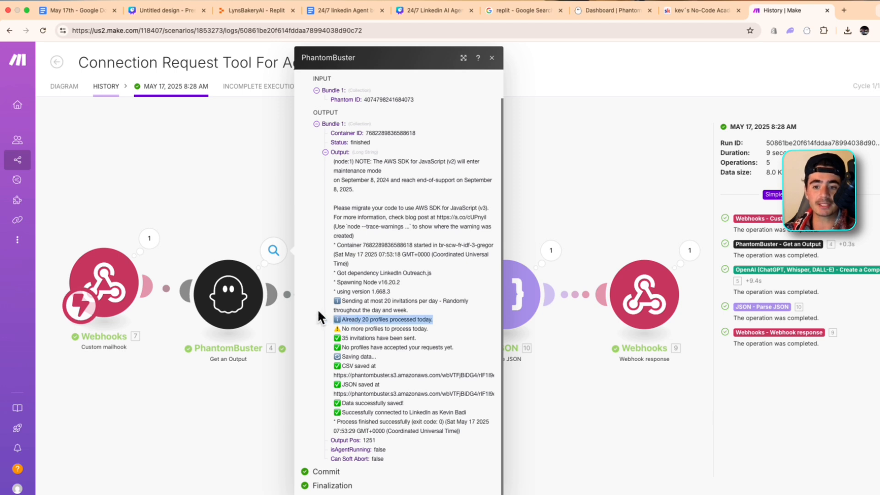
left_click(321, 315)
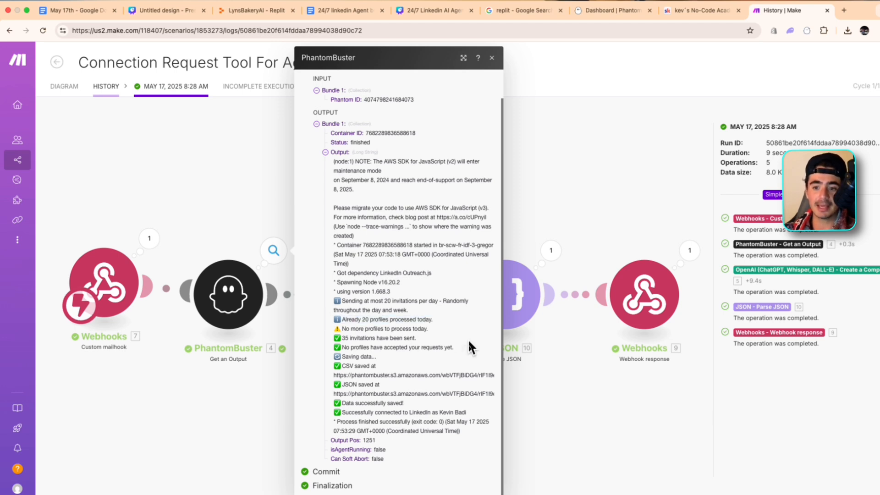
left_click_drag(470, 348, 332, 347)
left_click(307, 322)
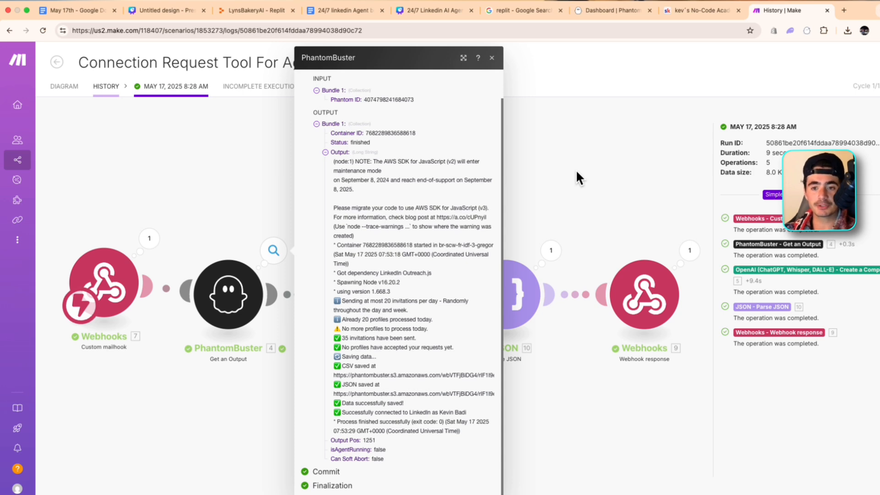
left_click(538, 181)
Inspect the OpenAI module's operation details in this run, including its response format
left_click(411, 252)
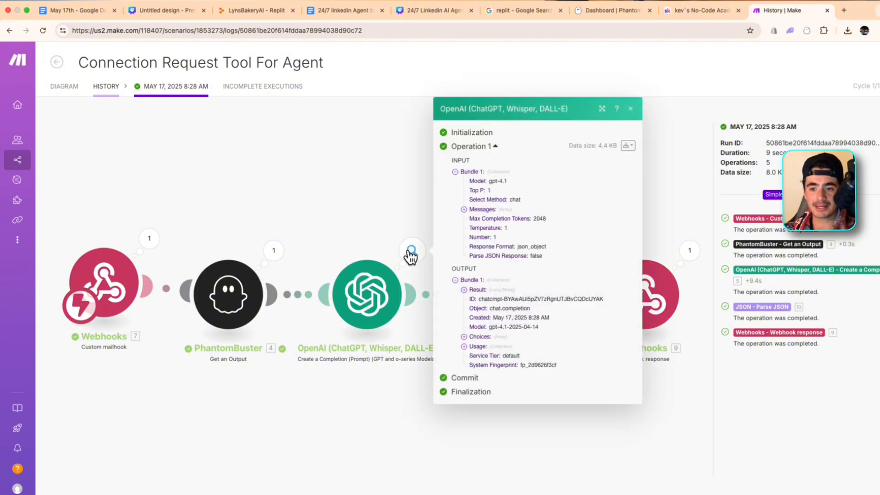
double_click(532, 246)
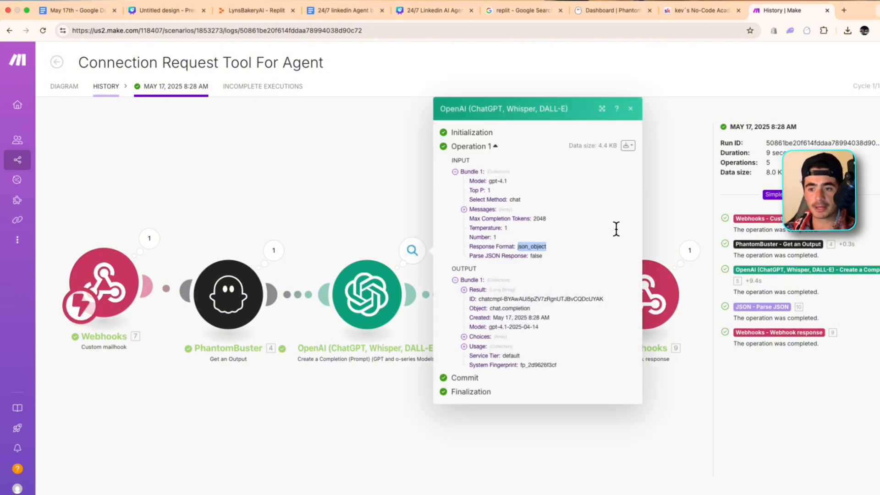
left_click(711, 203)
left_click(632, 195)
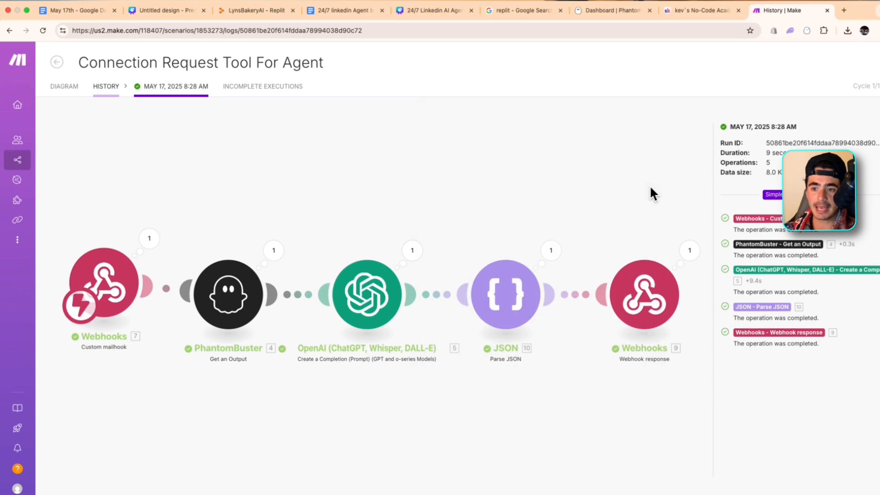
left_click_drag(552, 131, 394, 138)
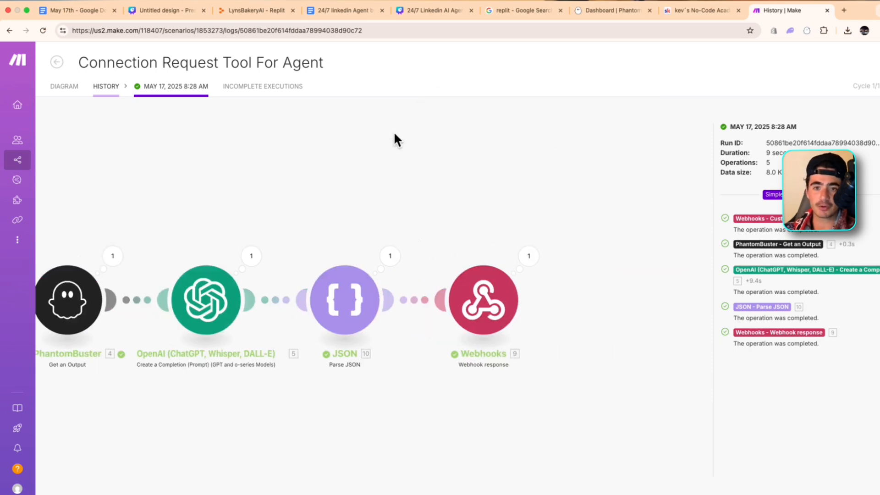
scroll(345, 306, "down", 3)
Open the Replit workspace home in a new browser tab, viewing the LynsBakeryAI app's Ashley Dashboard as a reference
left_click(845, 10)
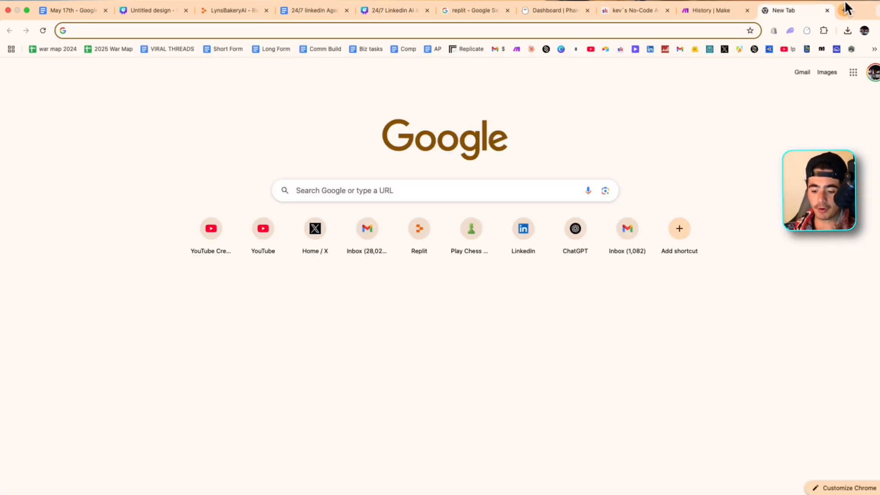
type("repñ")
key("BackSpace")
type("lit")
key("Return")
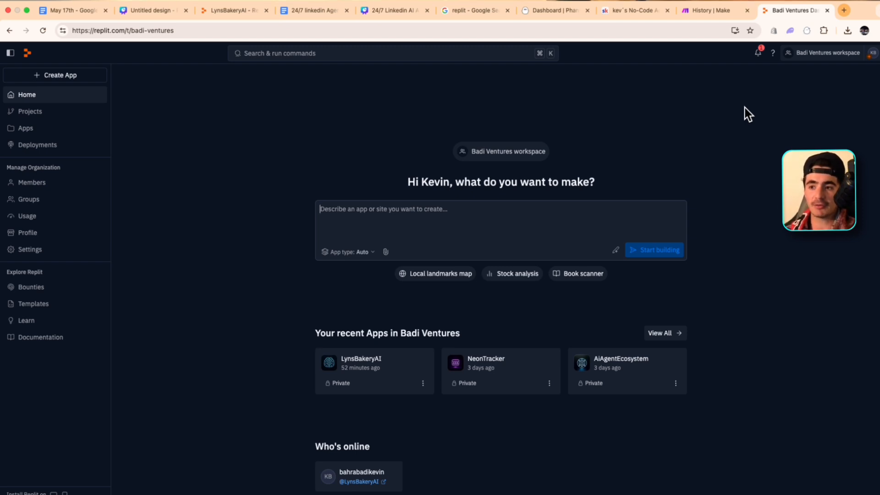
left_click(243, 10)
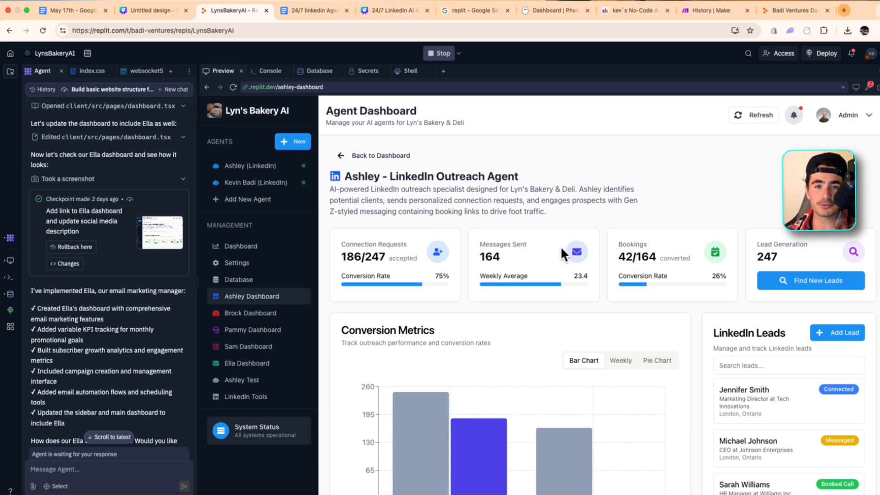
left_click(794, 10)
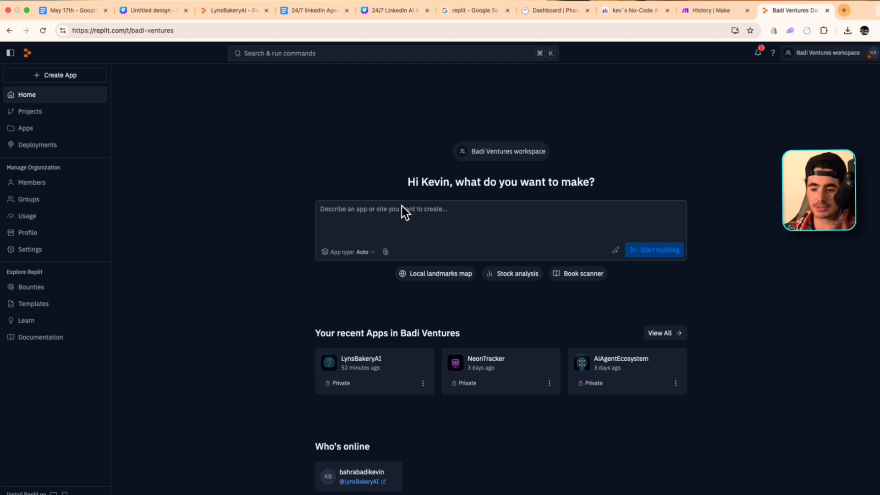
Begin the app description with "I am building an AI Agent team, the first ai agent is a linked in outreach agent for my no code academy."
type("I am build")
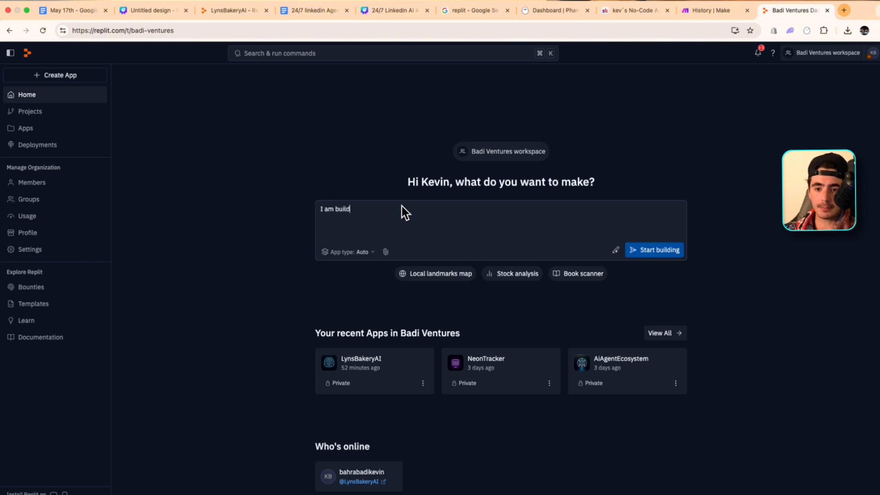
type("ing an AI Agent t")
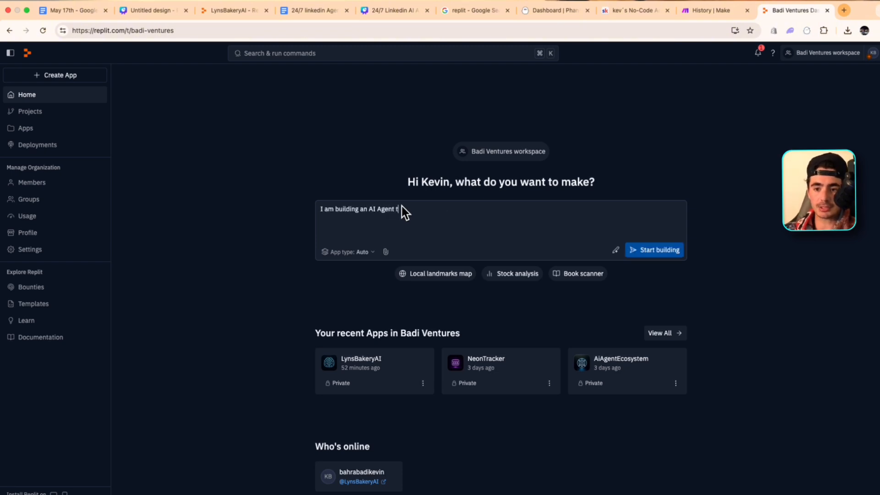
type("eam, th")
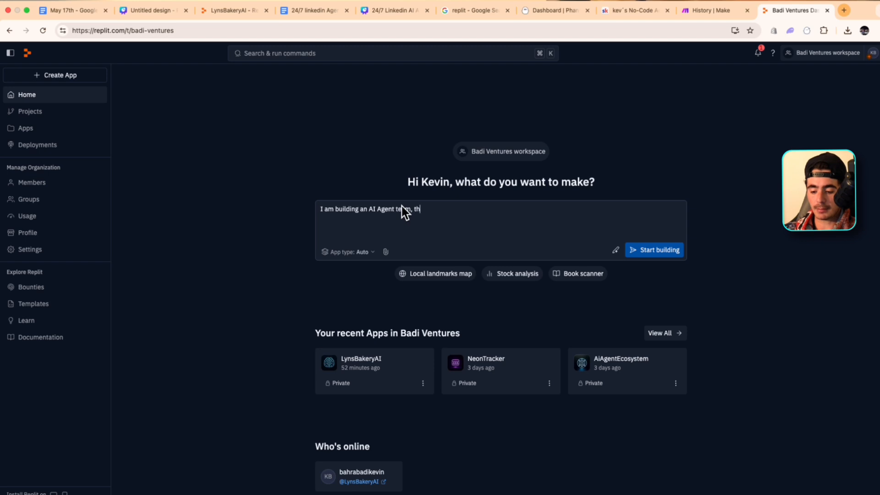
type("e first ai agent ")
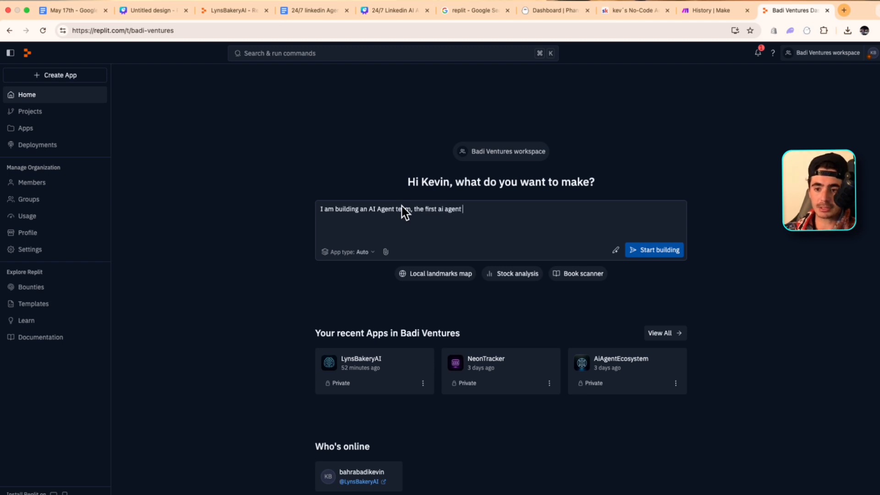
type("is a linked in ")
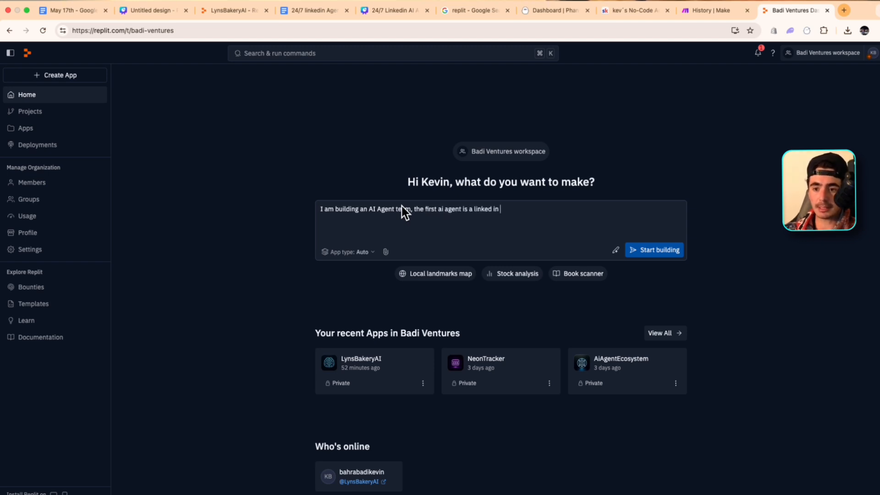
type("outreach agent f")
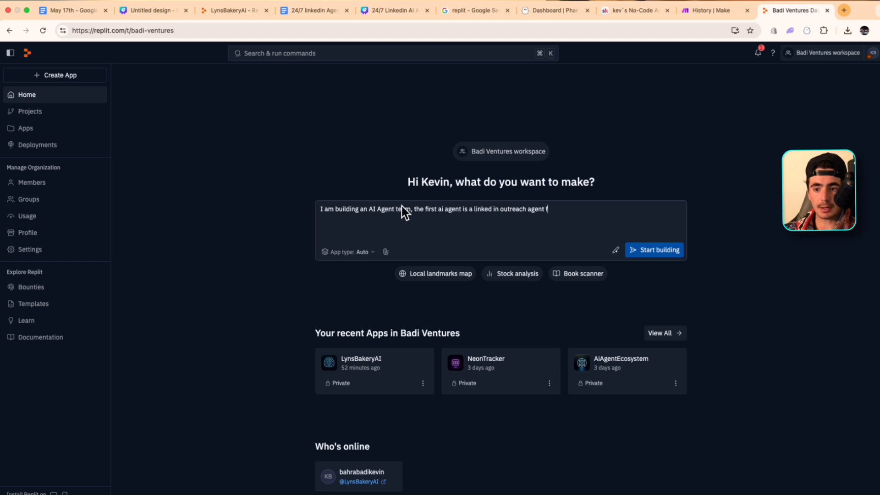
type("or my no co")
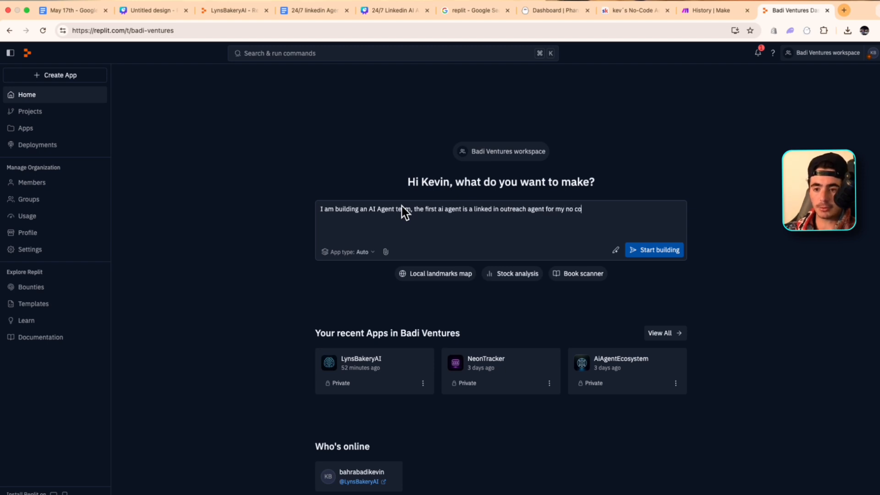
type("de academy. This agent has a weeb")
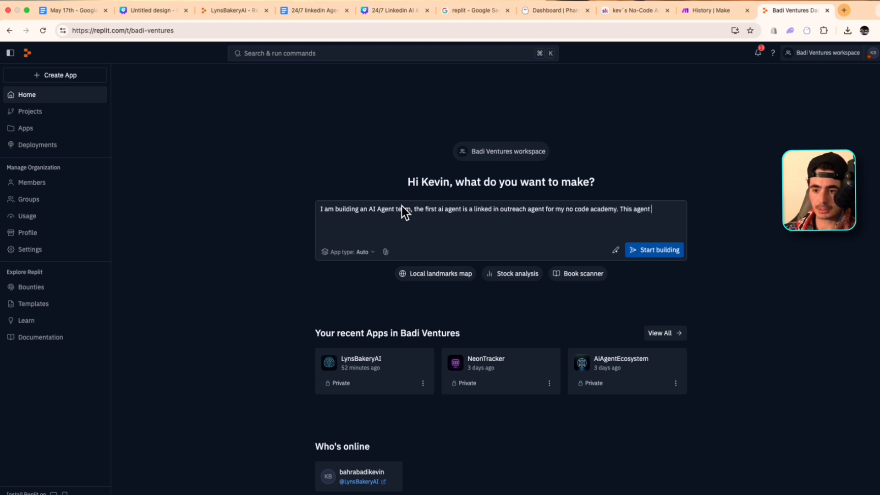
Add to the app description that this agent has a webhook to ping once a day to see that agent's KPI for the day
key("BackSpace")
key("BackSpace")
type("bhookl that we can b")
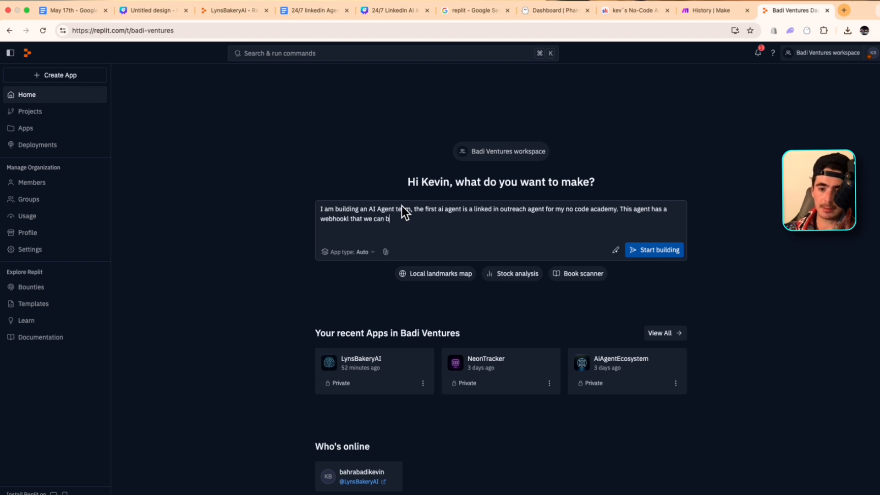
key("BackSpace")
type("ping once a day,")
key("BackSpace")
key("BackSpace")
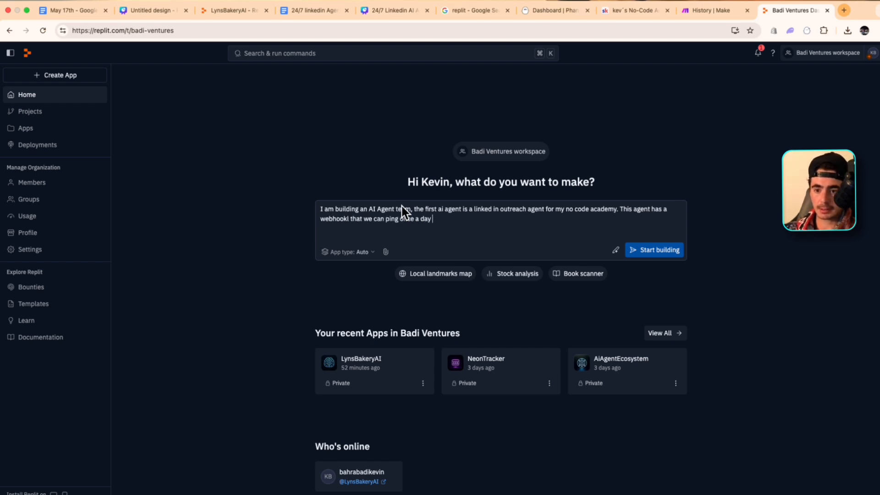
type("to see waht the ")
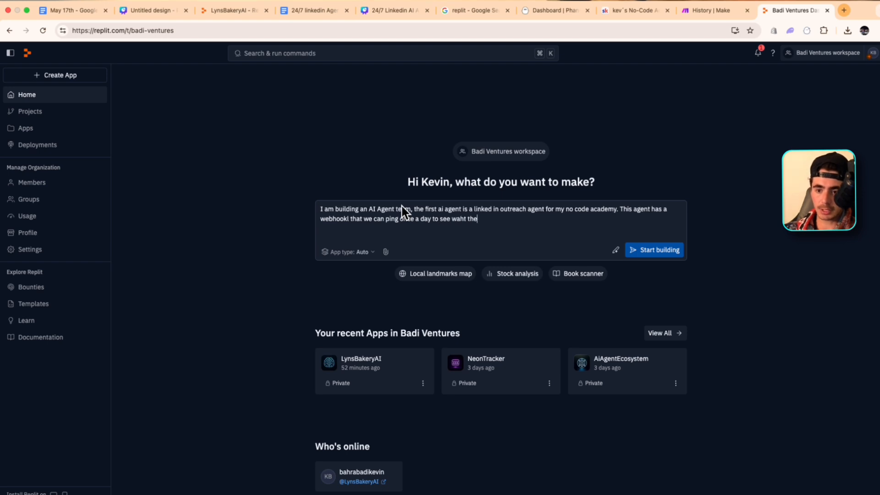
type("KPIs")
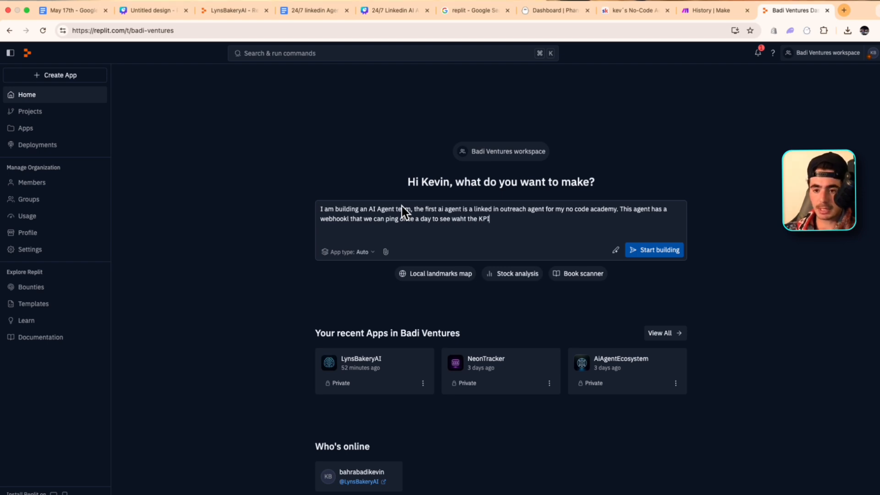
key("BackSpace")
type("of that ag")
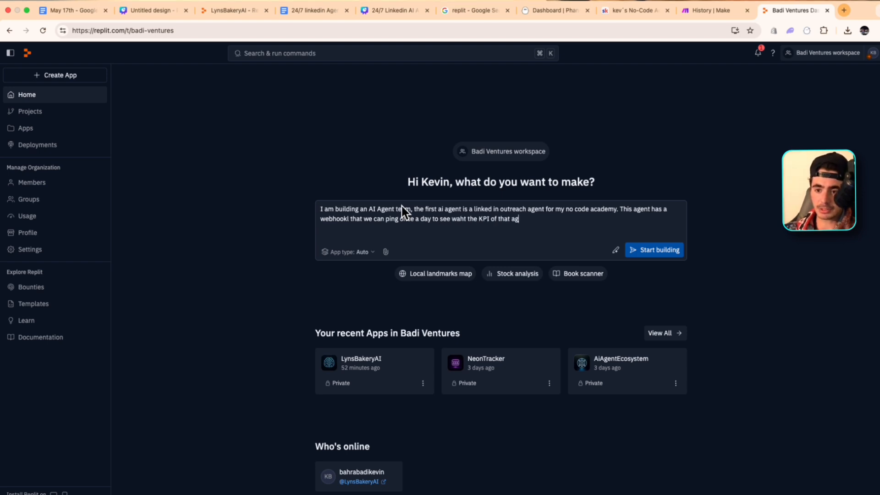
type("ent is for the day. we are go")
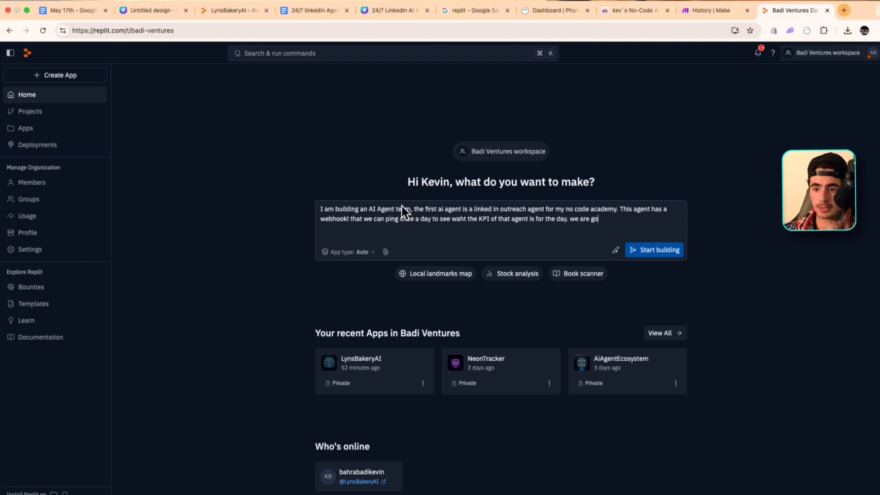
type("ing to do this by usi")
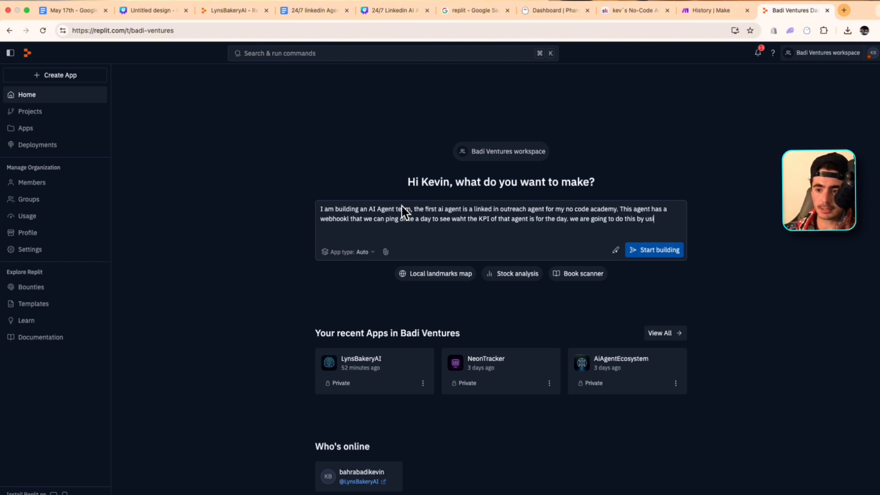
type("n an MCP (model")
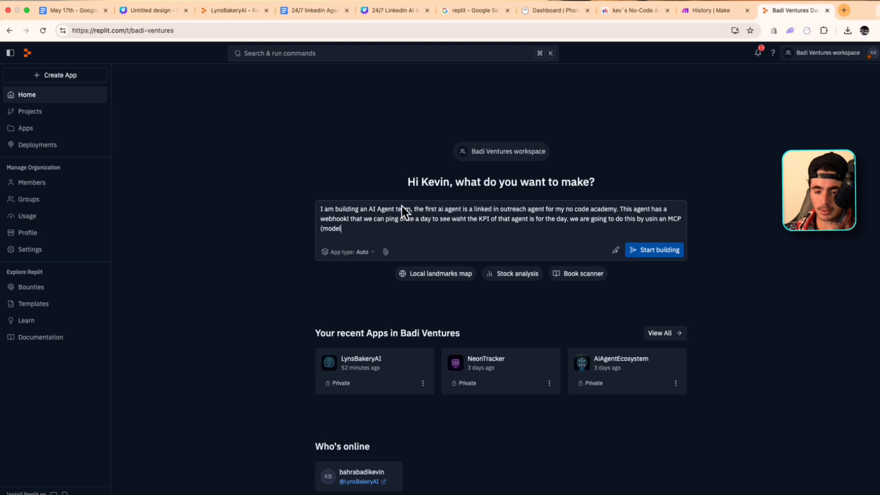
type(" context protoco")
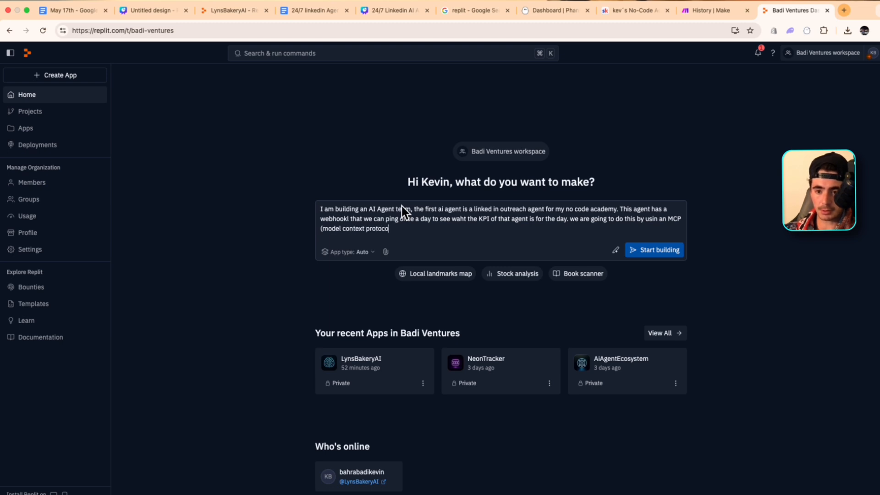
type("l) server. and this webhookl")
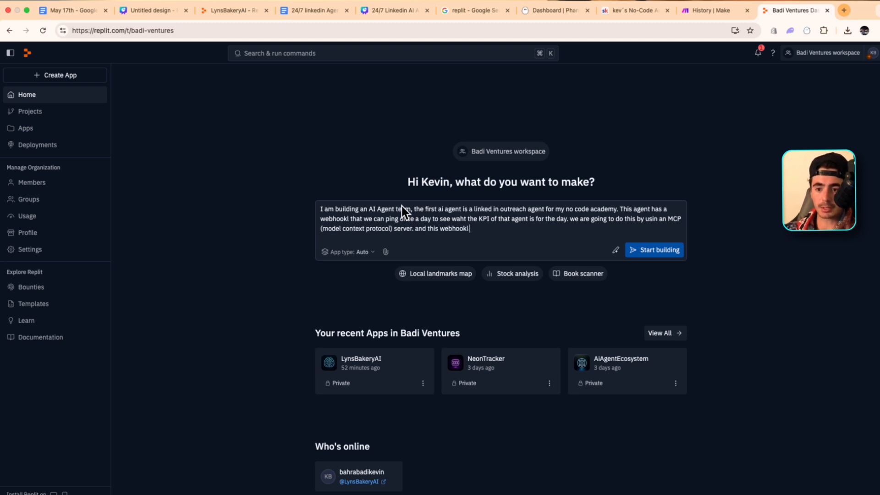
Continue the app description by stating that this webhook will be one of the tools the server has access to
key("BackSpace")
type("will be on the too")
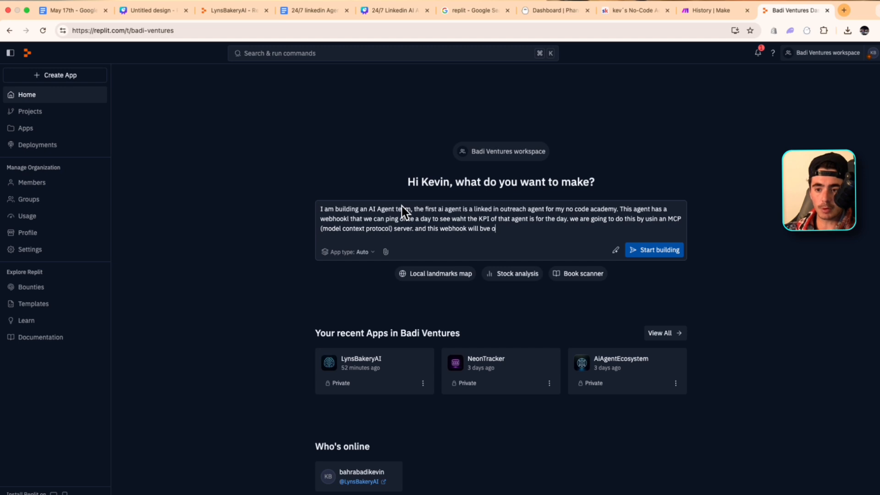
type("ls, that the serve")
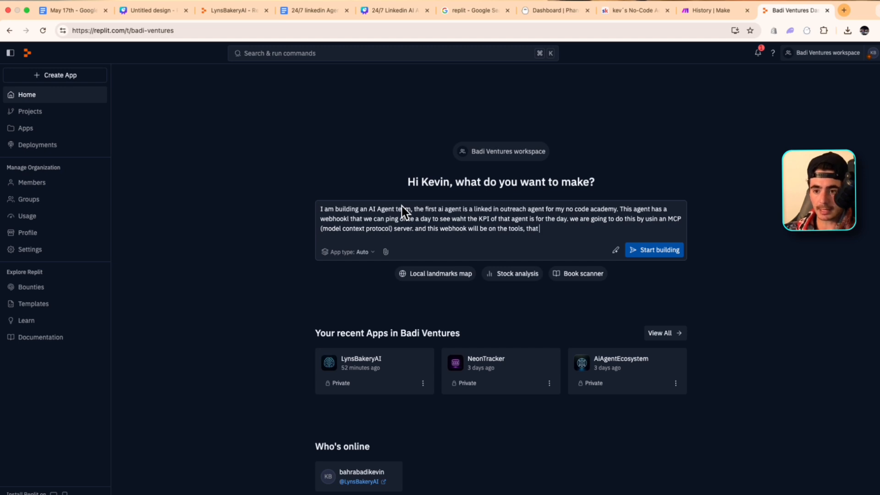
type("r has access to")
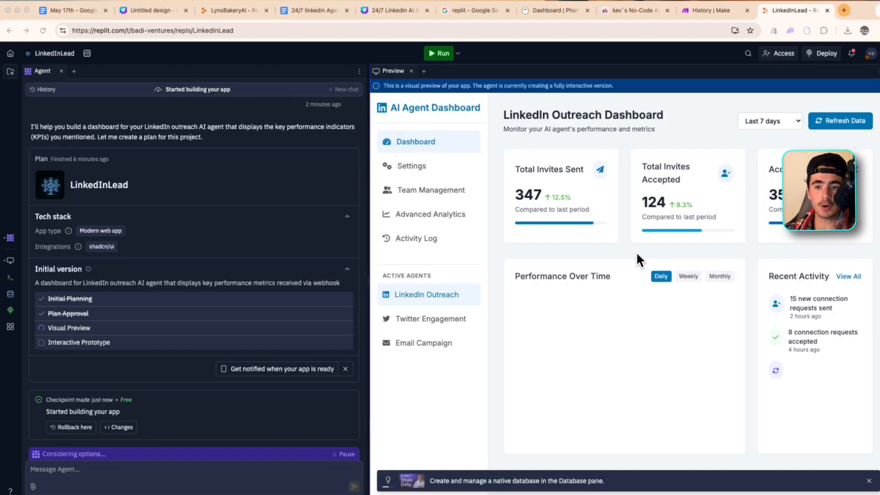
In the Google Docs buildout checklist, mark the connection request agent setup, its launch and the webhook automation setup as done
left_click(306, 11)
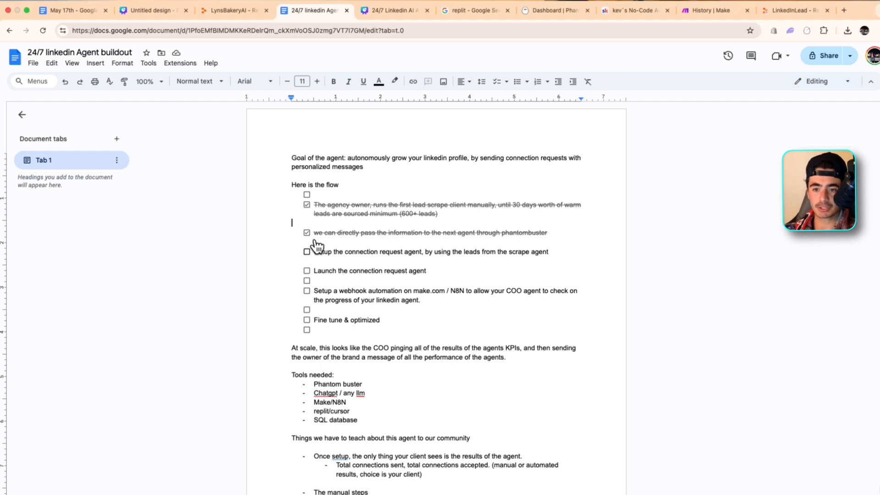
left_click(306, 252)
left_click(307, 271)
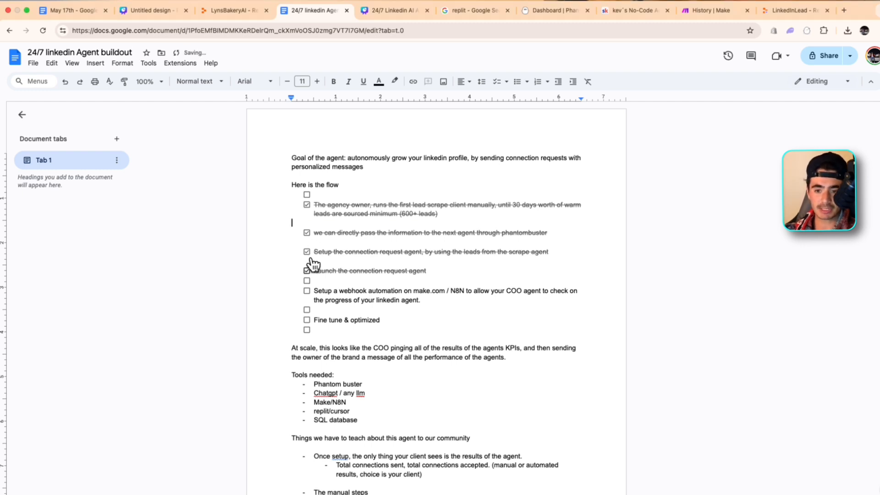
left_click(307, 290)
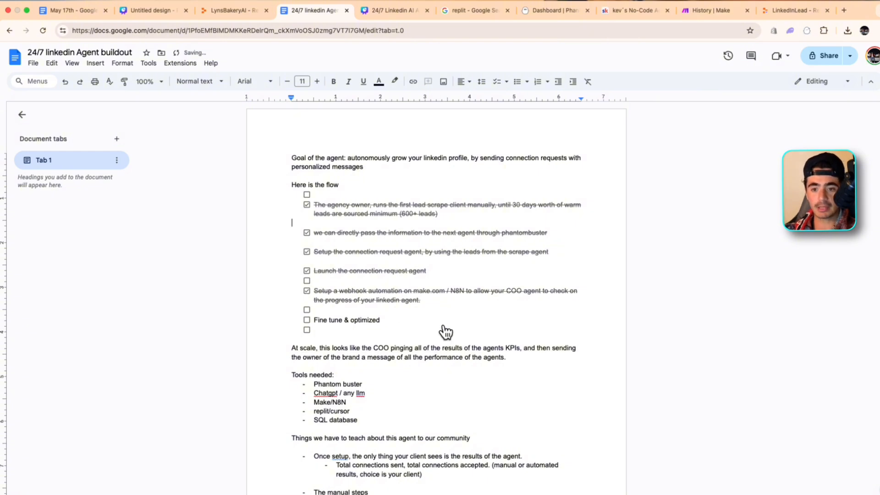
scroll(443, 333, "down", 1)
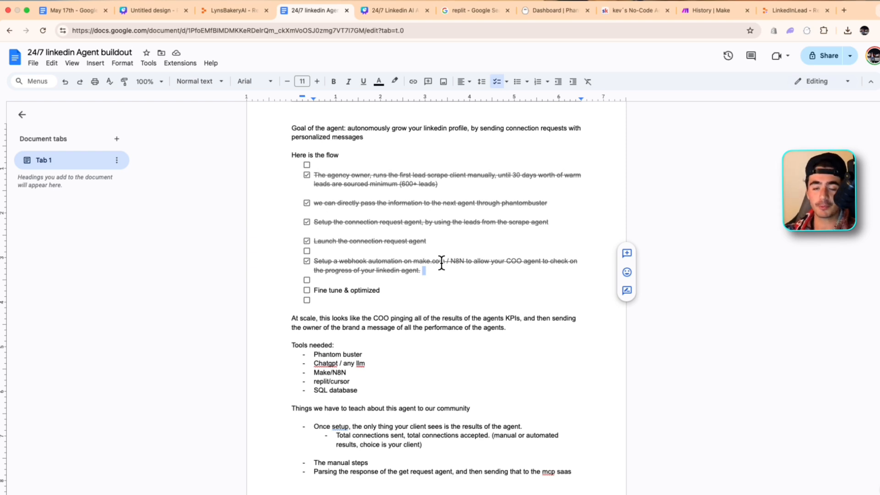
left_click(399, 289)
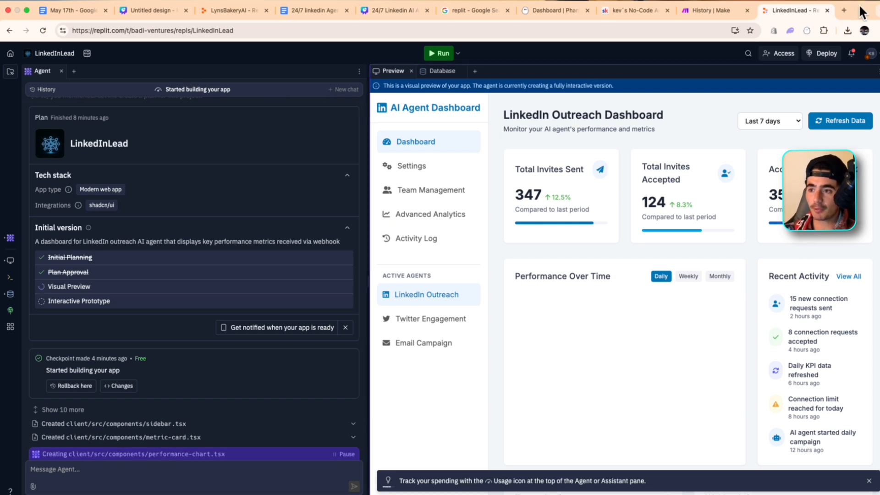
Open LinkedIn in a new browser tab and go to the My Network page
left_click(846, 8)
type("linked")
key("Return")
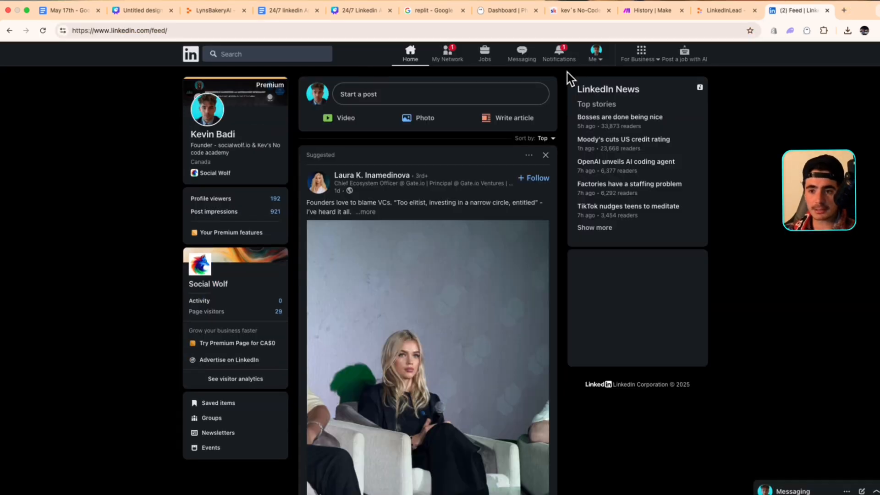
left_click(465, 54)
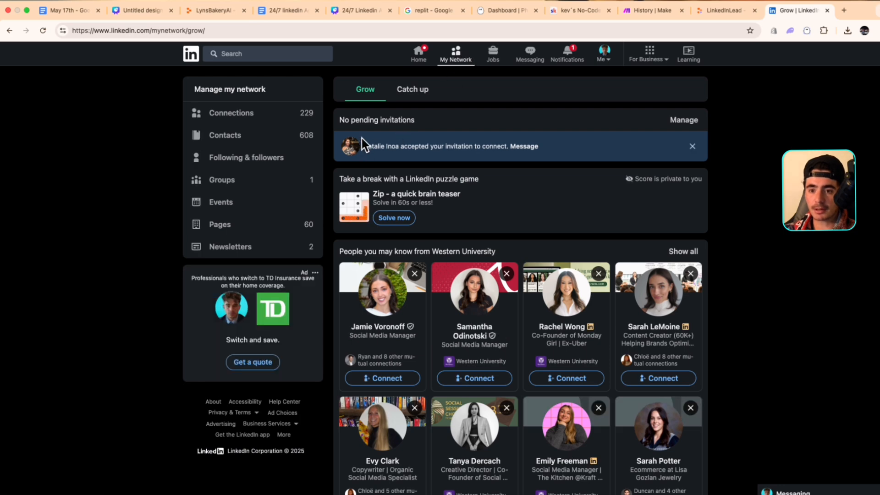
Open messaging from the accepted-invitation notice and read the most recent outreach conversation in the inbox
left_click_drag(358, 144, 580, 149)
left_click(545, 145)
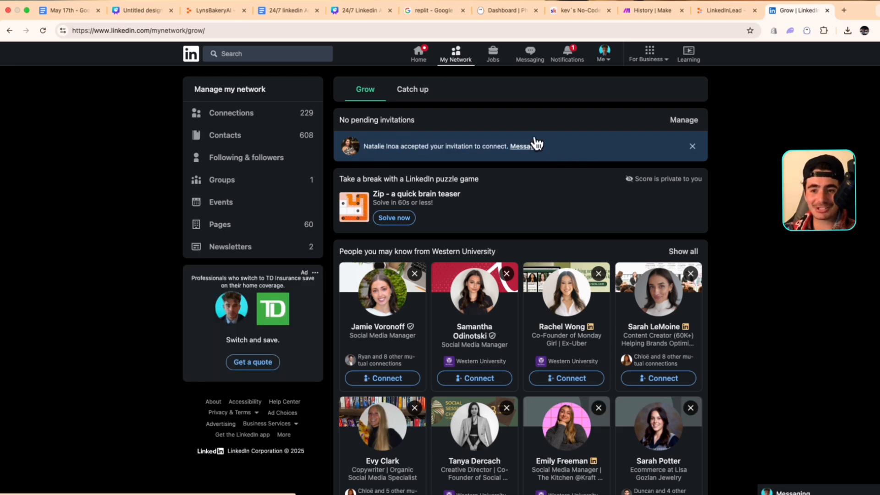
left_click(534, 143)
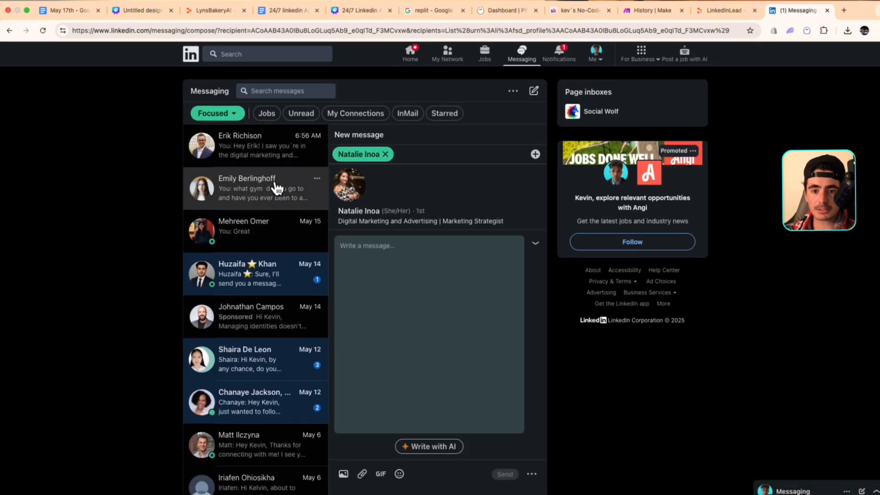
left_click(251, 154)
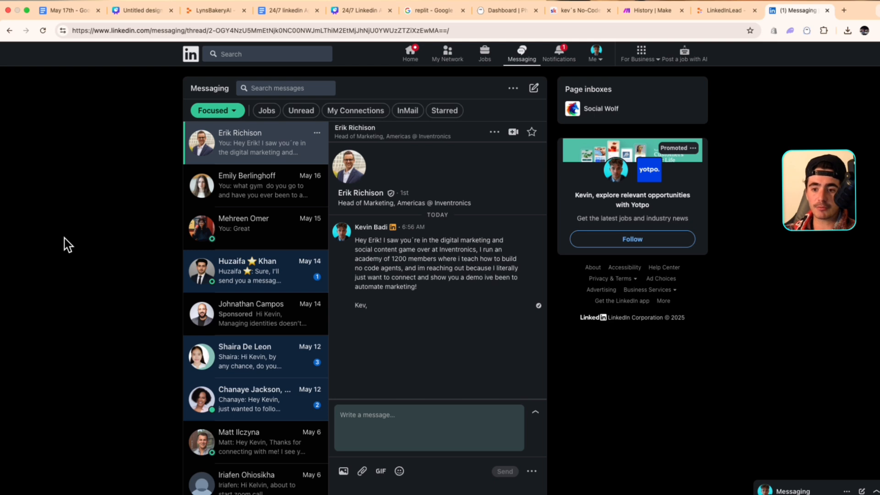
left_click_drag(453, 129, 413, 129)
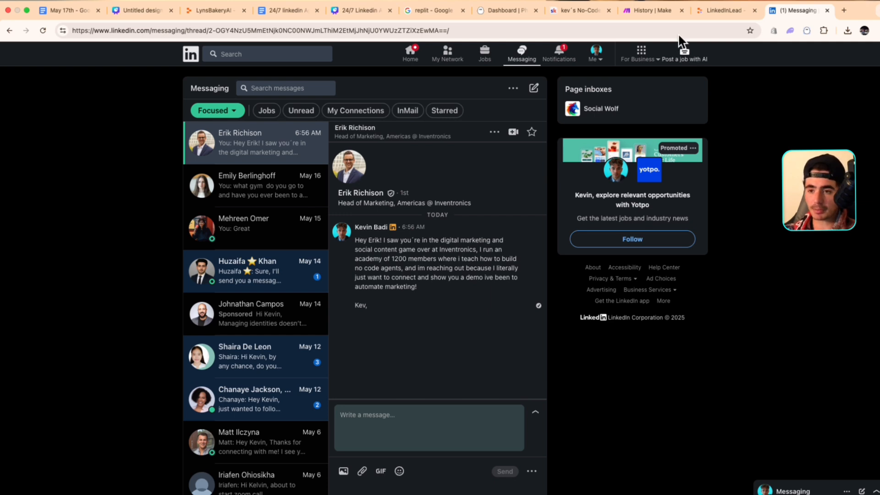
Switch to PhantomBuster and examine the LinkedIn Outreach report's invite and acceptance figures, performance progress and message sequence performance
left_click(506, 10)
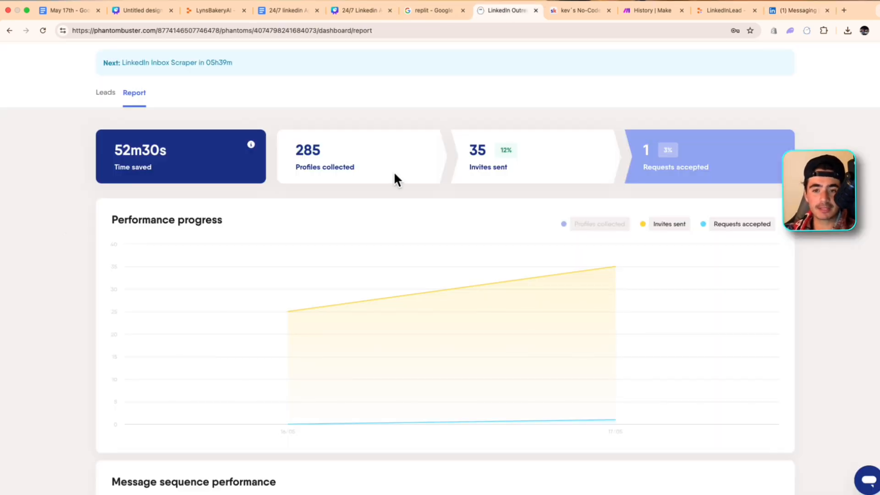
scroll(395, 178, "down", 1)
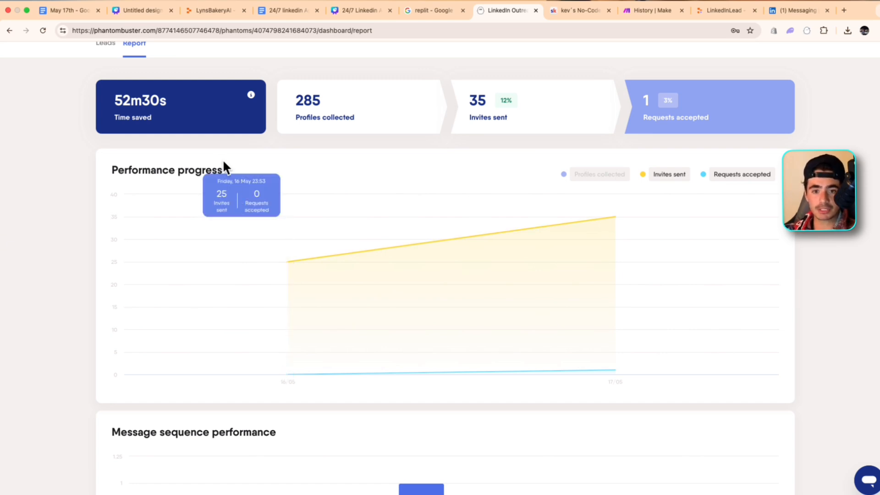
scroll(77, 389, "down", 3)
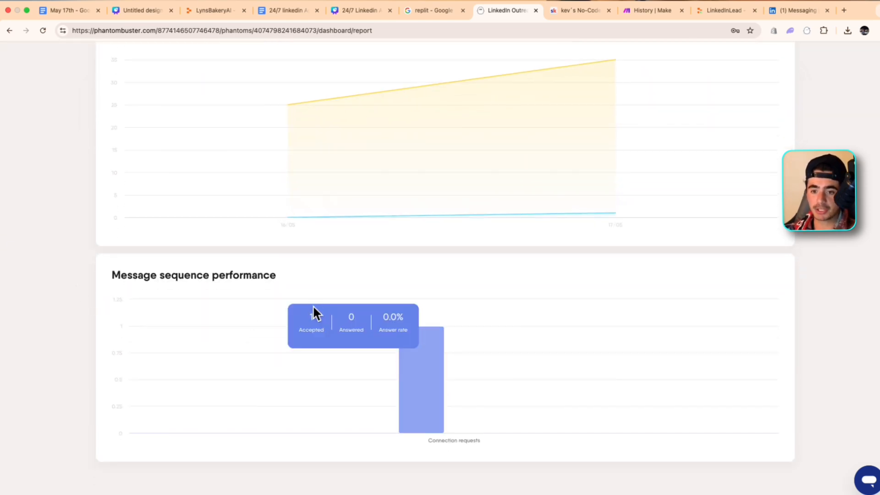
scroll(69, 291, "up", 1)
scroll(67, 282, "up", 3)
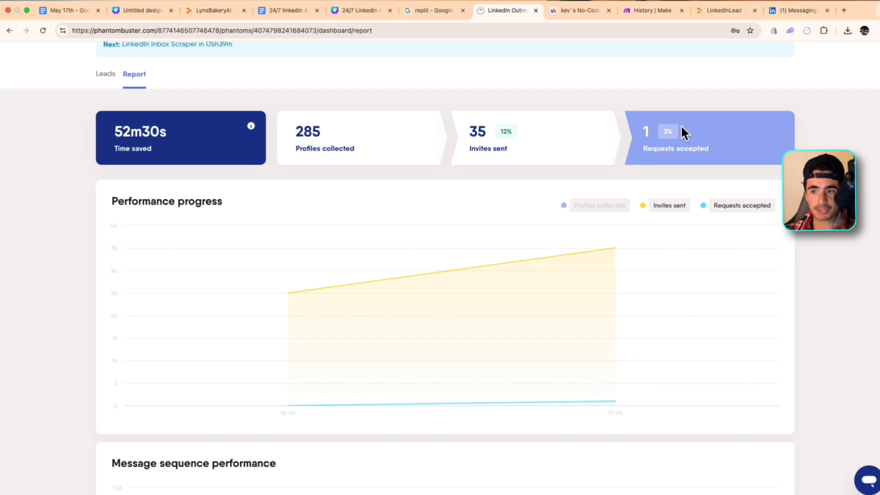
scroll(375, 198, "down", 7)
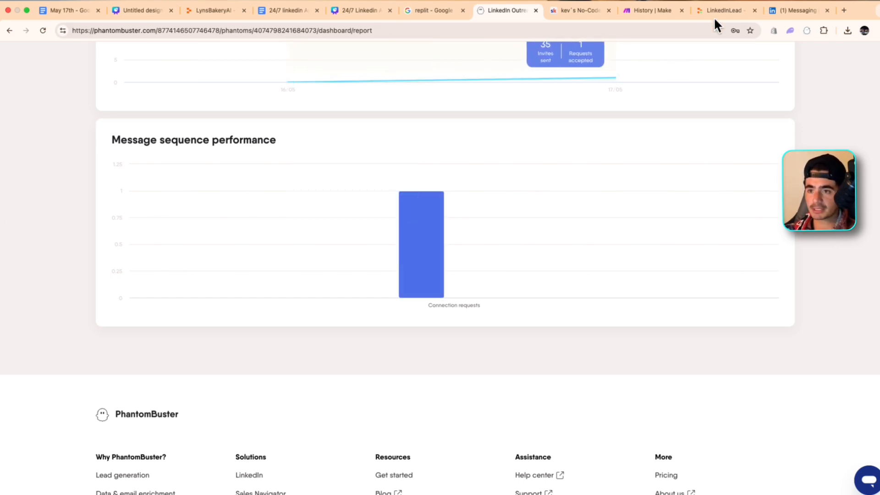
Glance at the Make scenario run, switch to the Canva deck and present the "AI Agent Employees Architecture" slide full screen
left_click(646, 10)
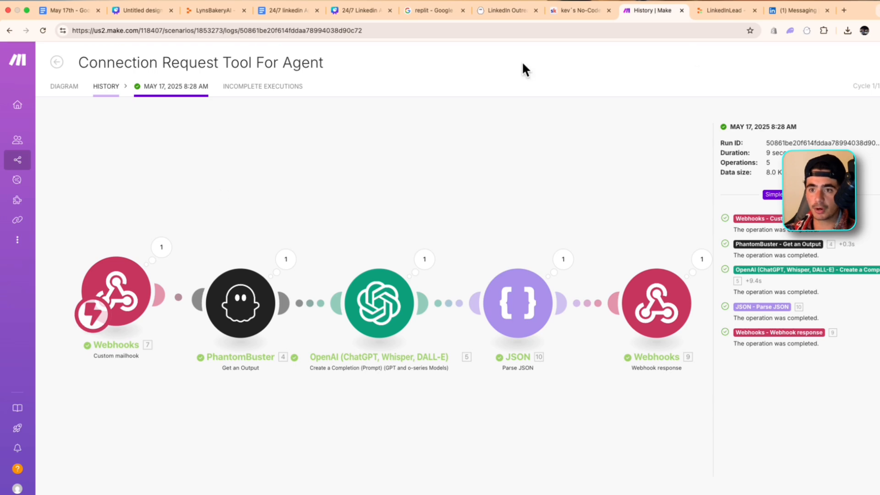
left_click(361, 10)
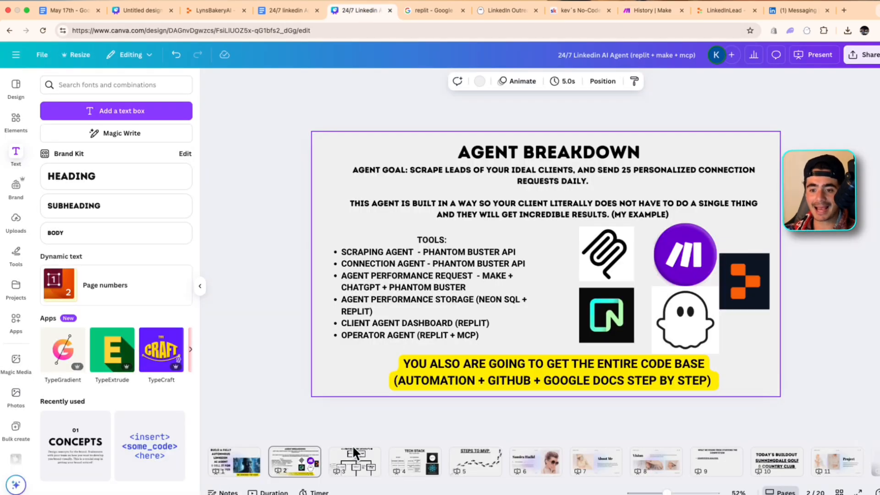
left_click(346, 458)
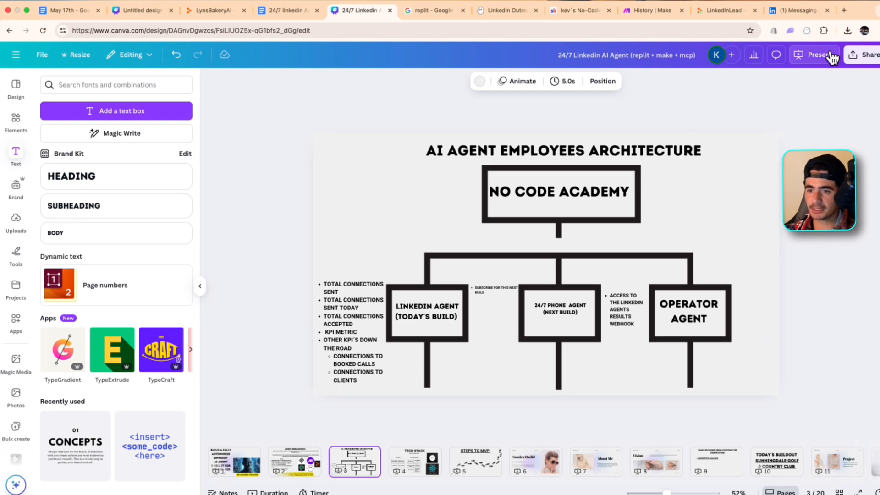
left_click(813, 55)
left_click(728, 298)
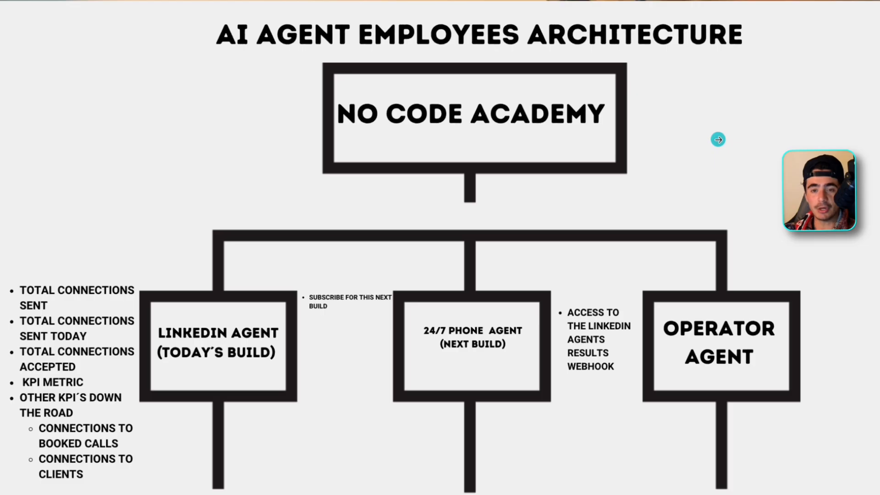